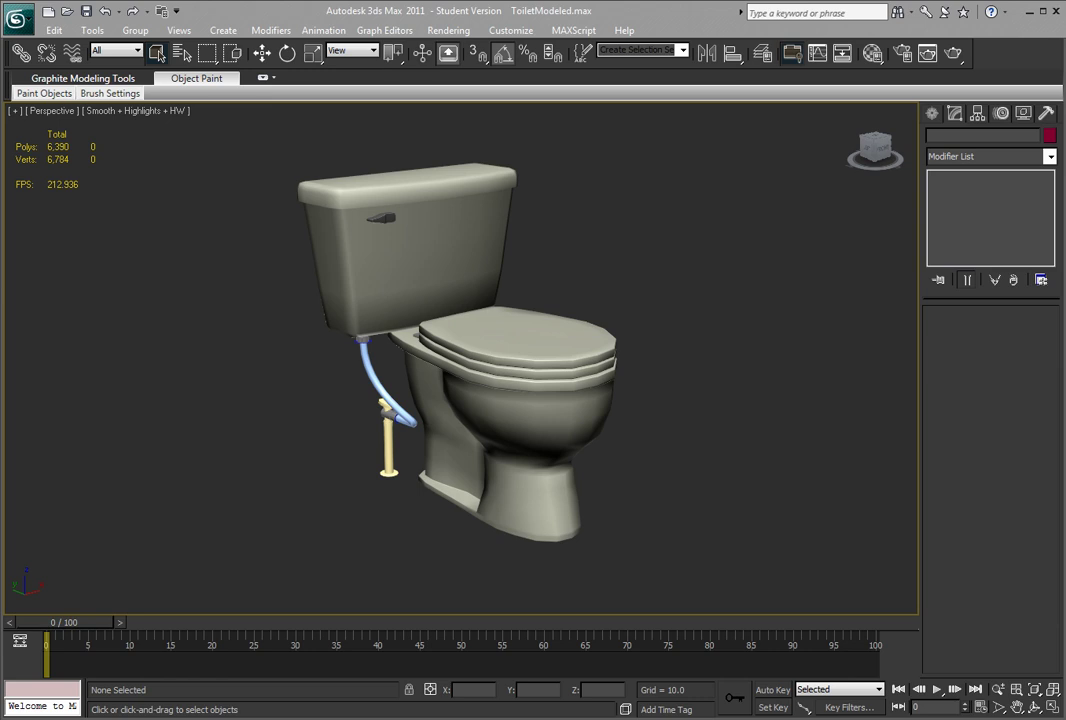
- Apply an Unwrap UVW modifier to all of the toilet's objects at once
click(476, 468)
click(634, 428)
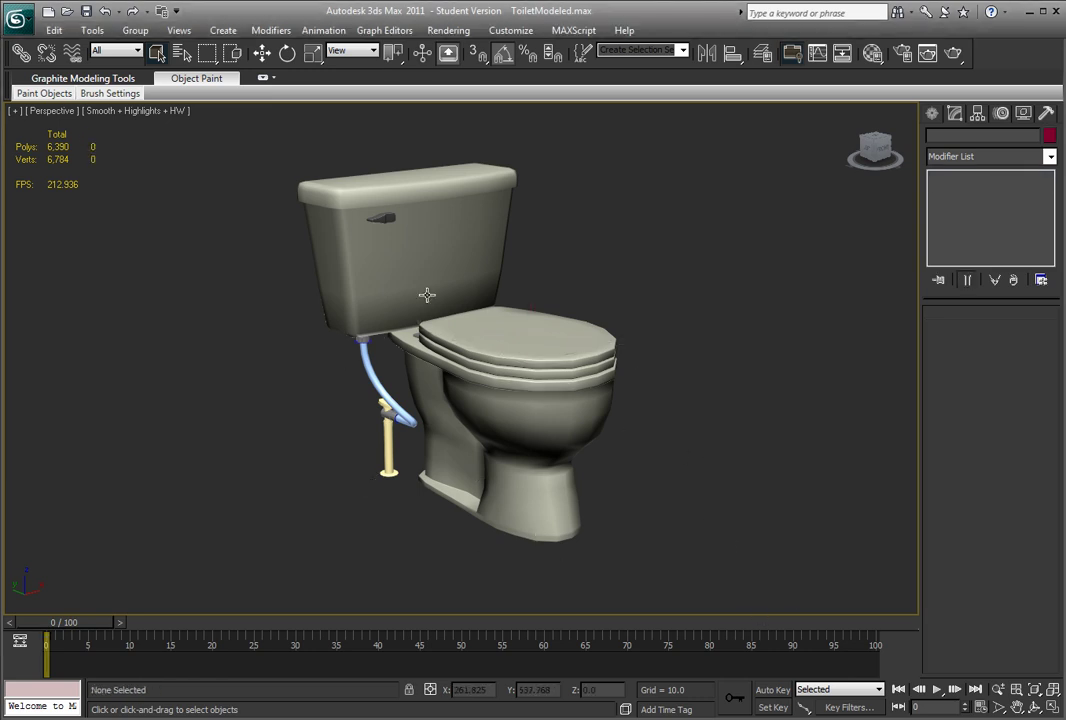
drag(209, 119, 763, 598)
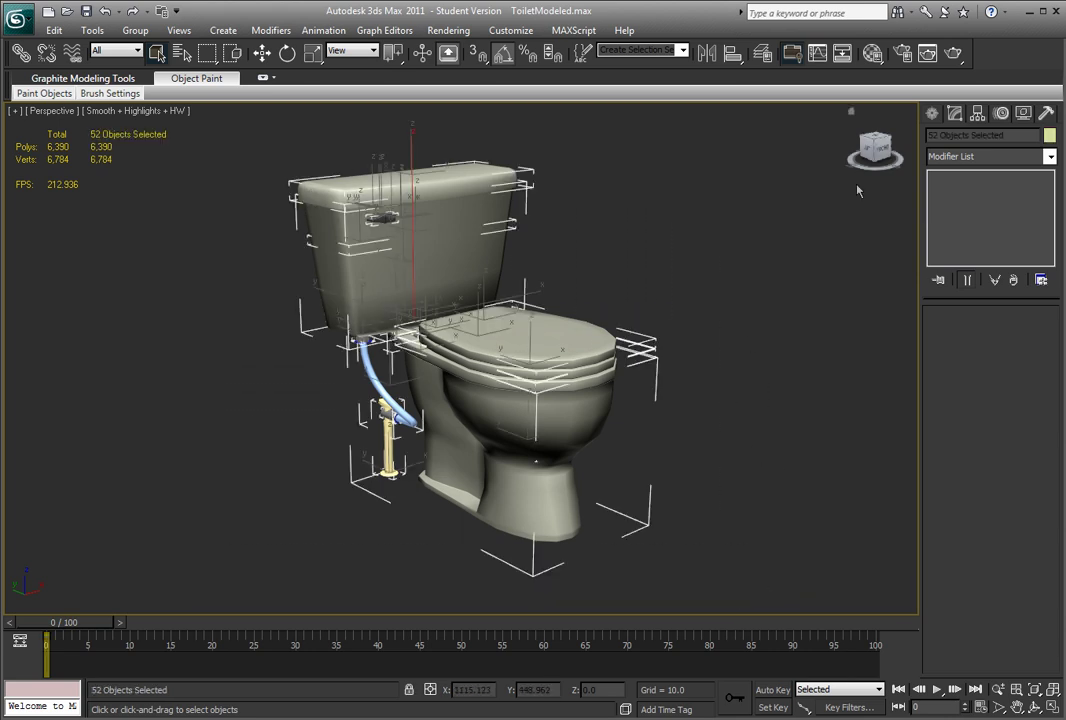
click(1049, 156)
scroll(997, 640, down, 15)
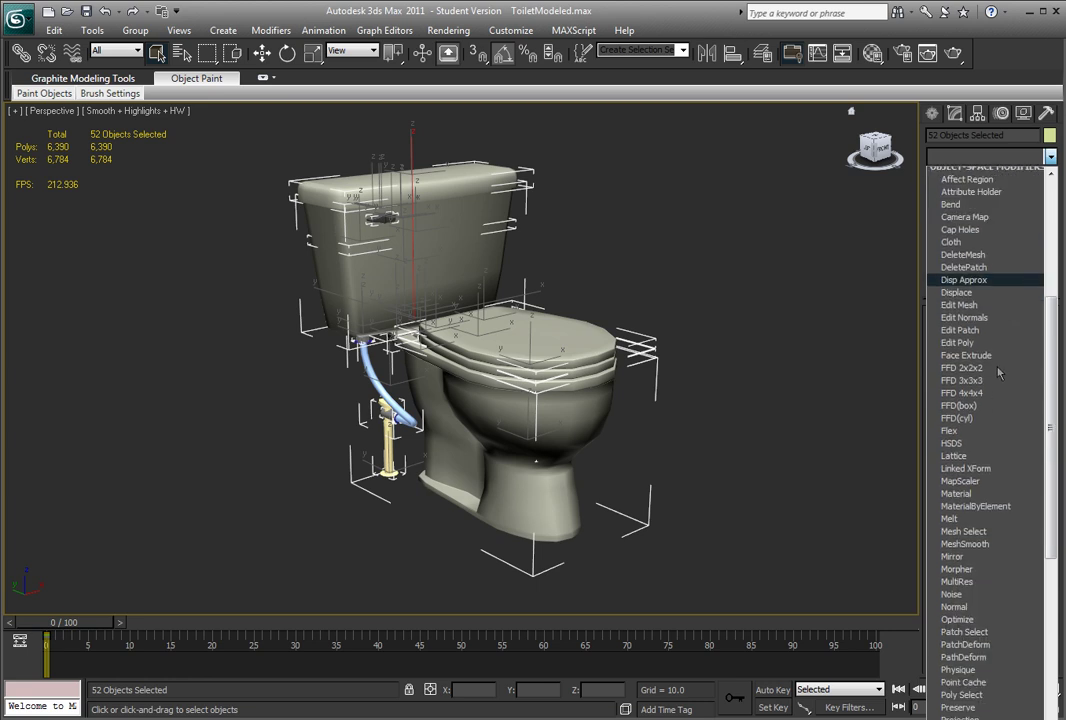
click(997, 638)
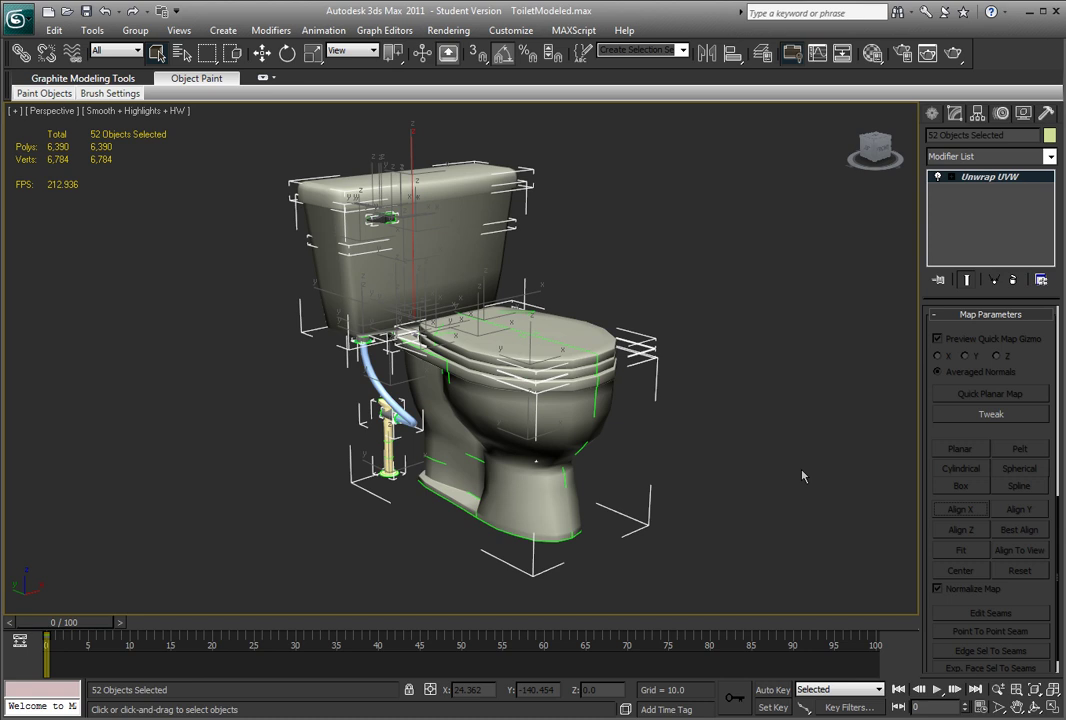
- Select only the toilet bowl and hide every unselected object
click(705, 256)
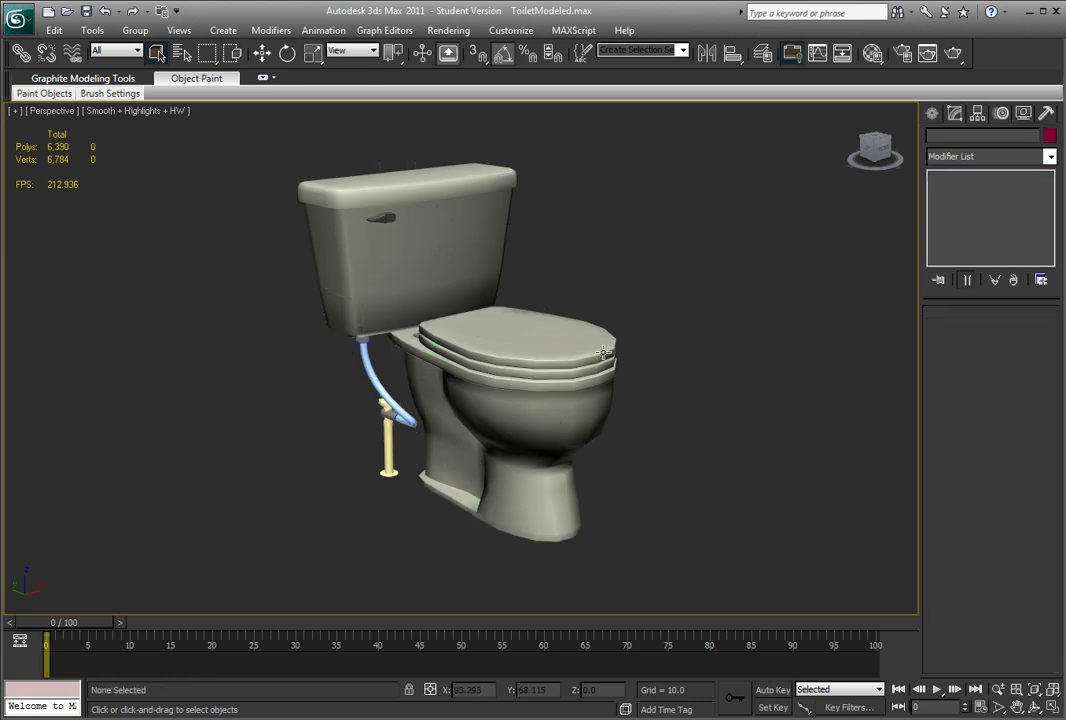
click(576, 404)
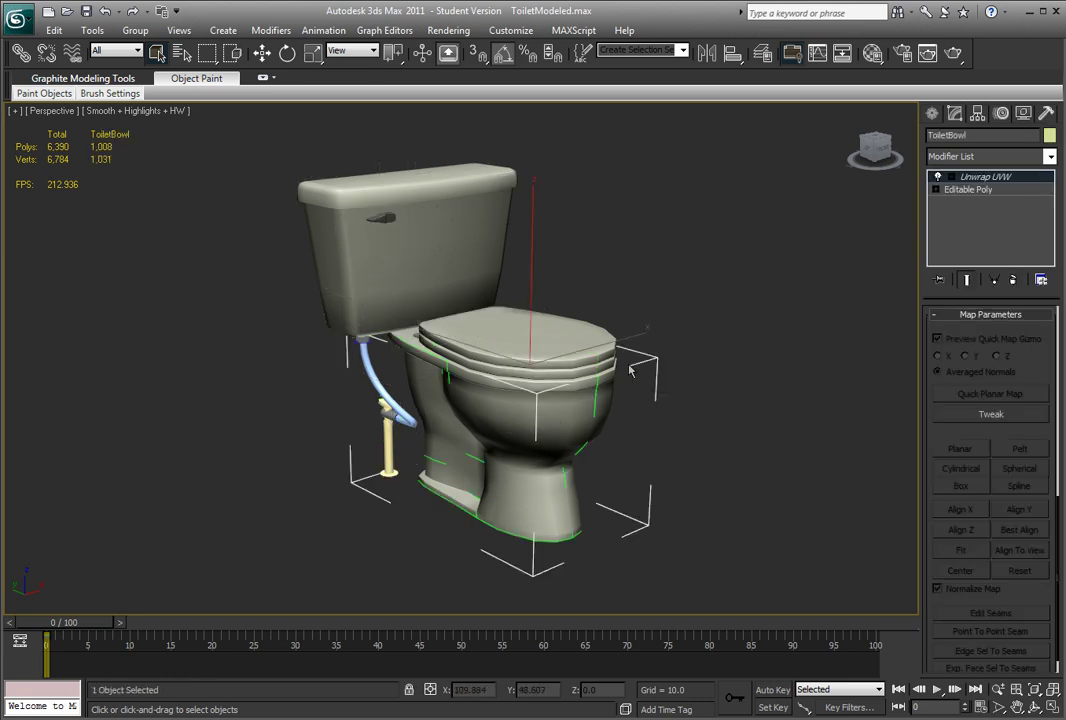
right_click(648, 289)
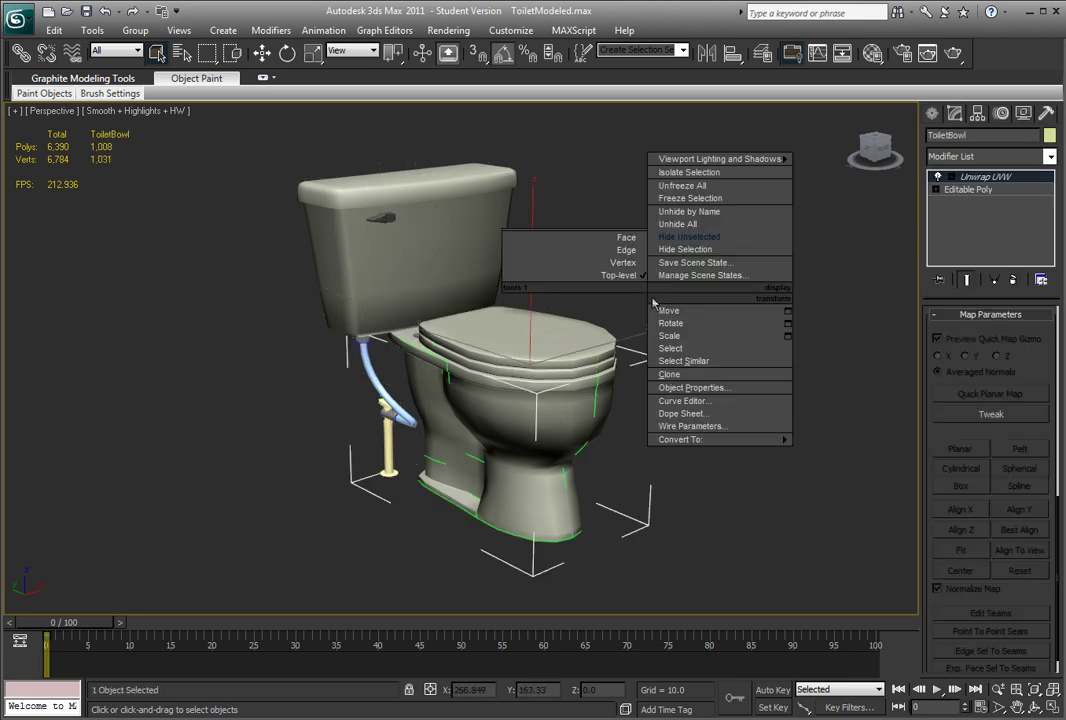
click(665, 237)
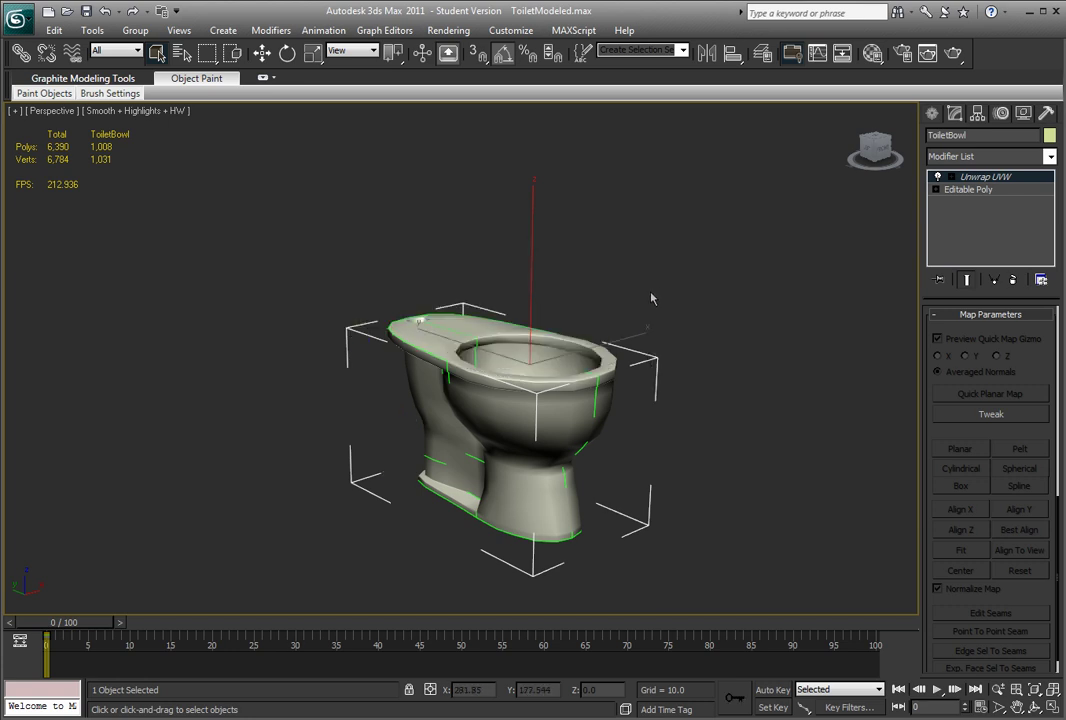
- Turn off the map seam display in the bowl's Unwrap UVW parameters
scroll(648, 294, up, 5)
alt+middle_drag(648, 294, 602, 295)
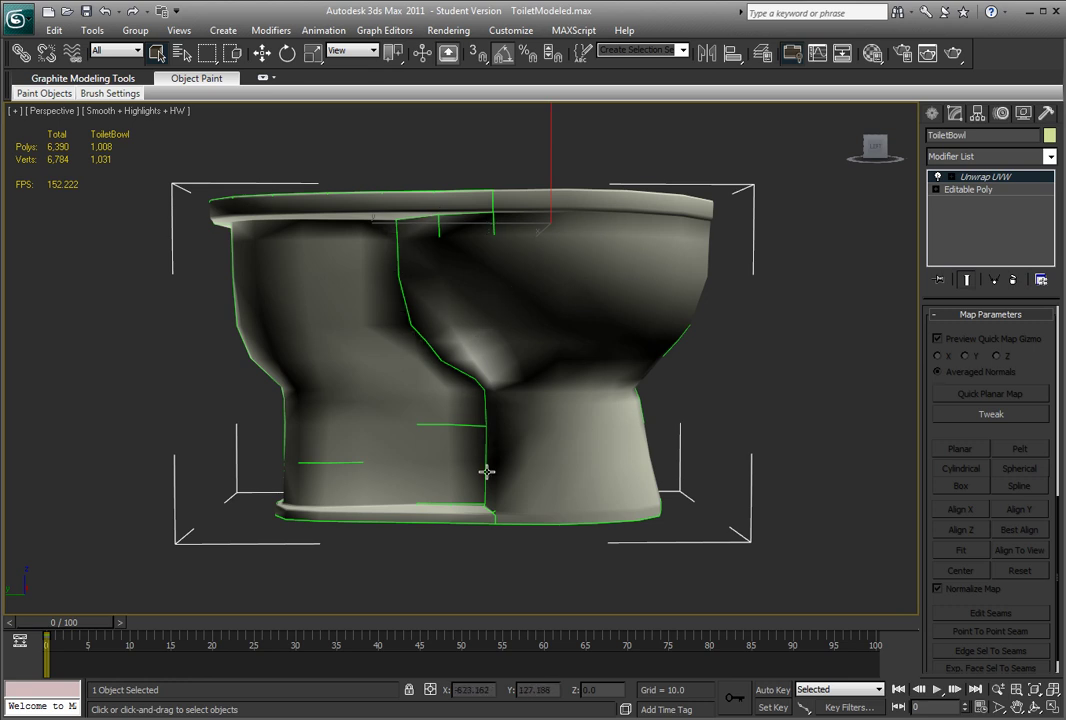
drag(968, 433, 948, 570)
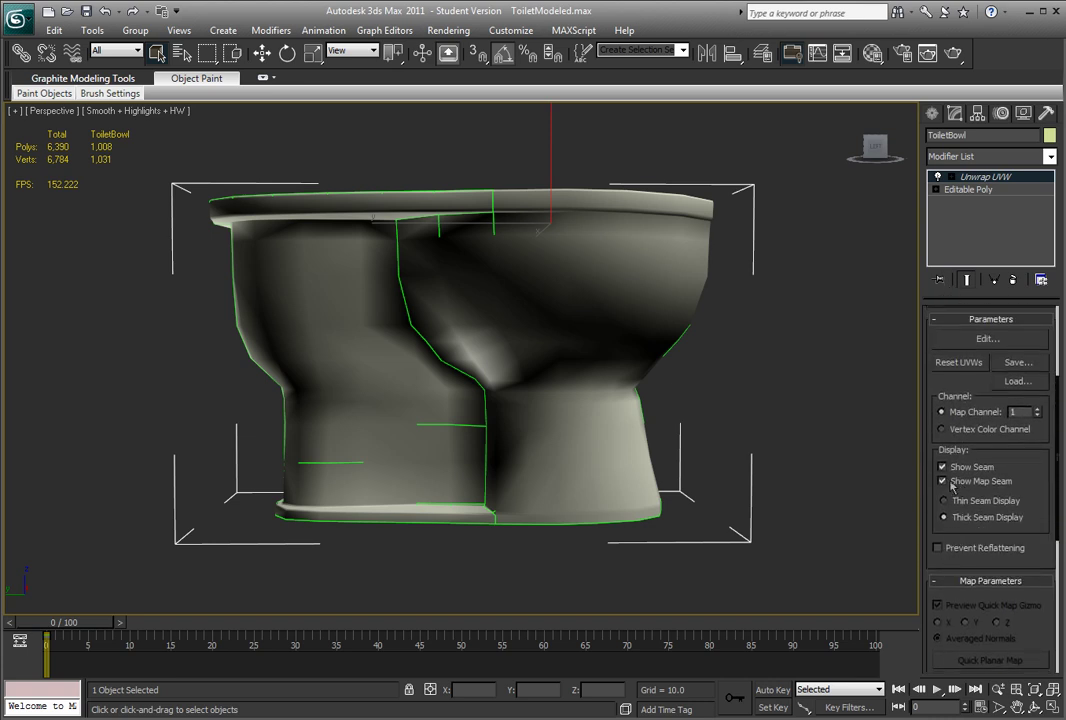
click(943, 482)
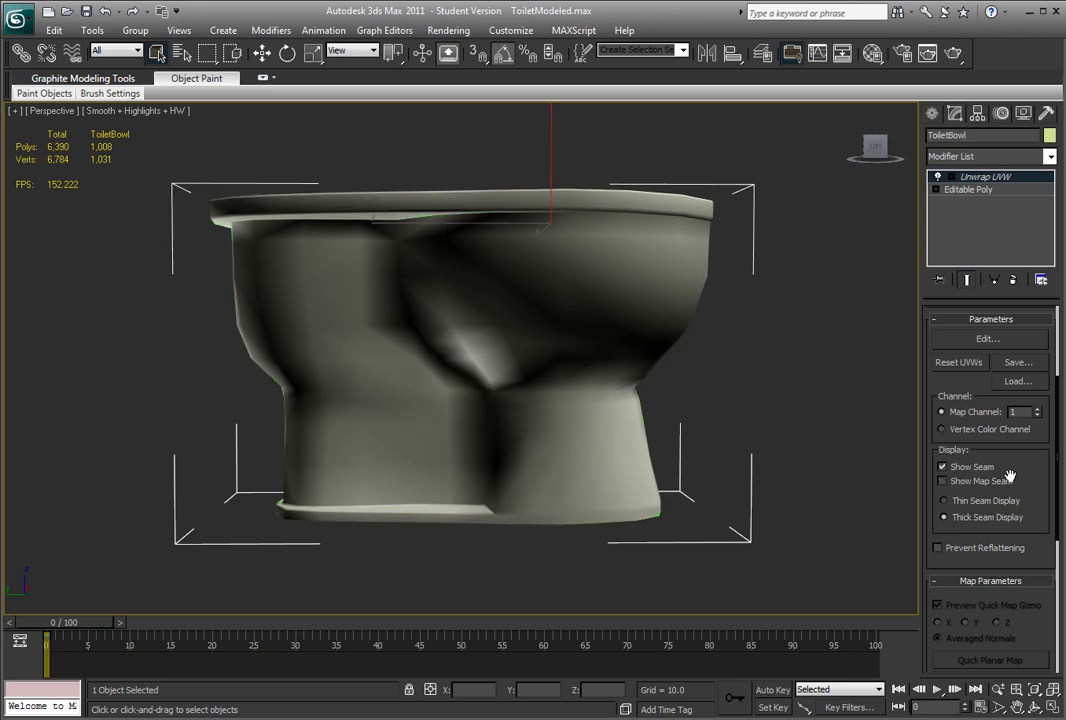
drag(964, 483, 988, 186)
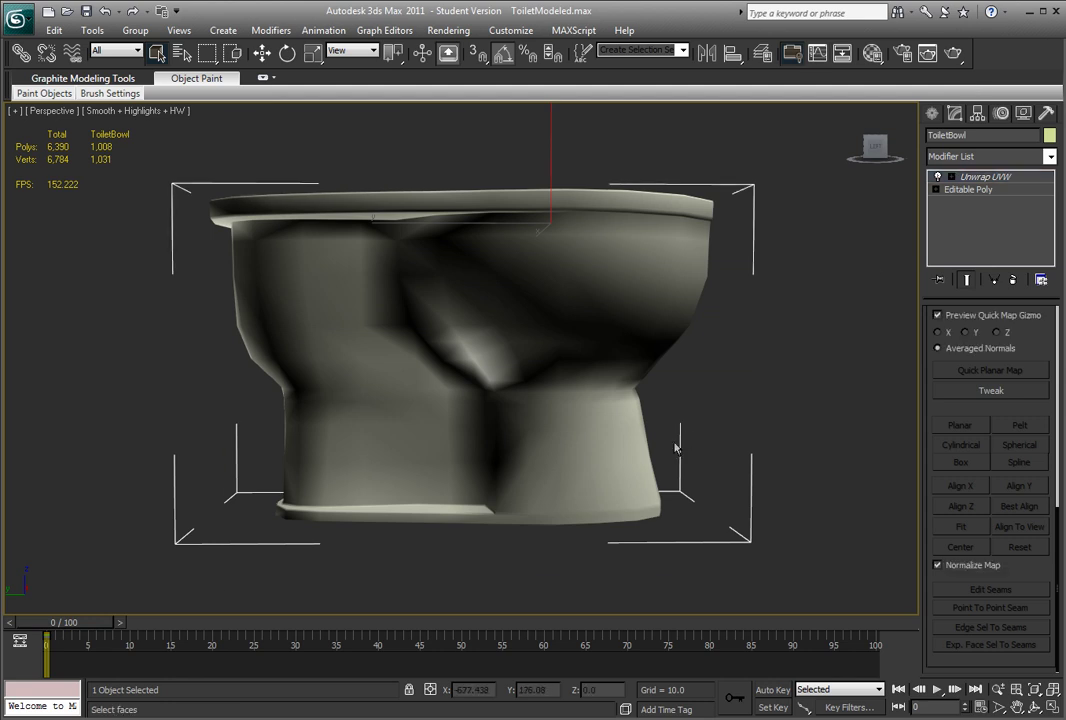
- Enter the Face level of the bowl's Unwrap UVW modifier, display edged faces and clear the face selection
key(3)
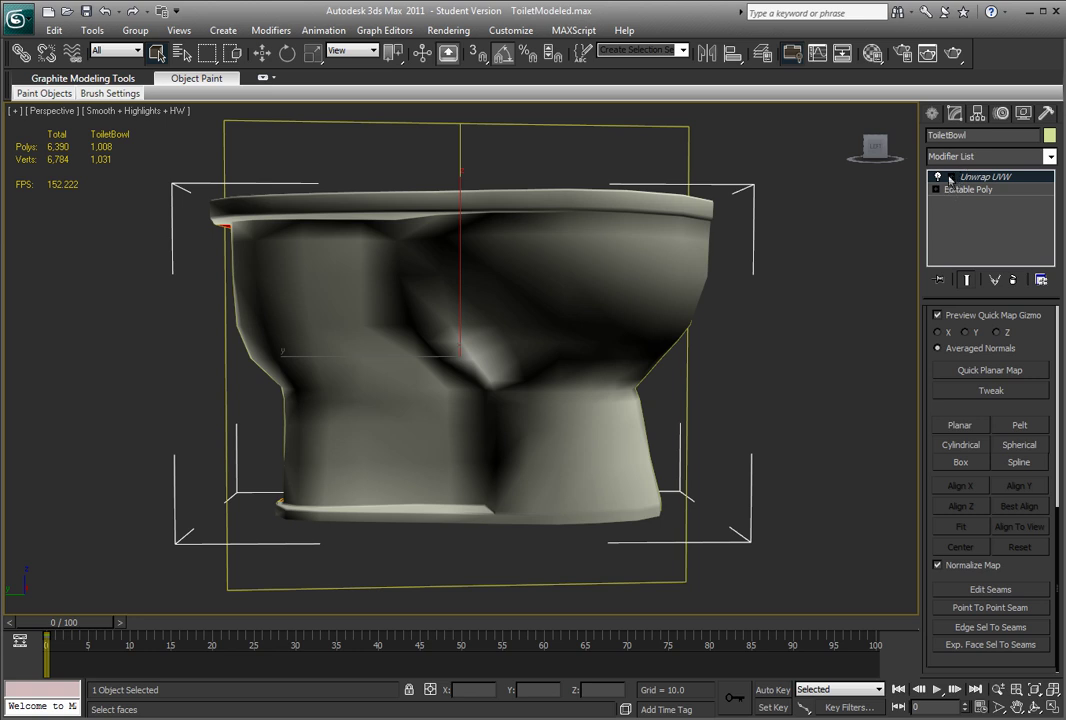
click(938, 177)
click(938, 177)
click(951, 177)
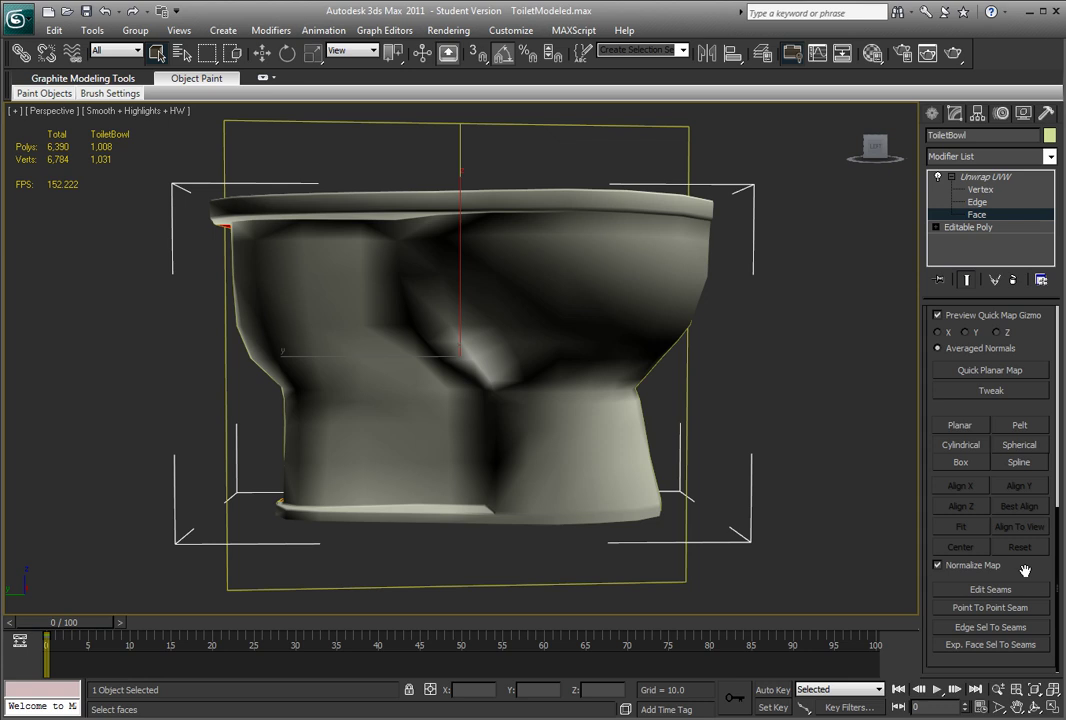
alt+middle_drag(621, 566, 788, 498)
key(F4)
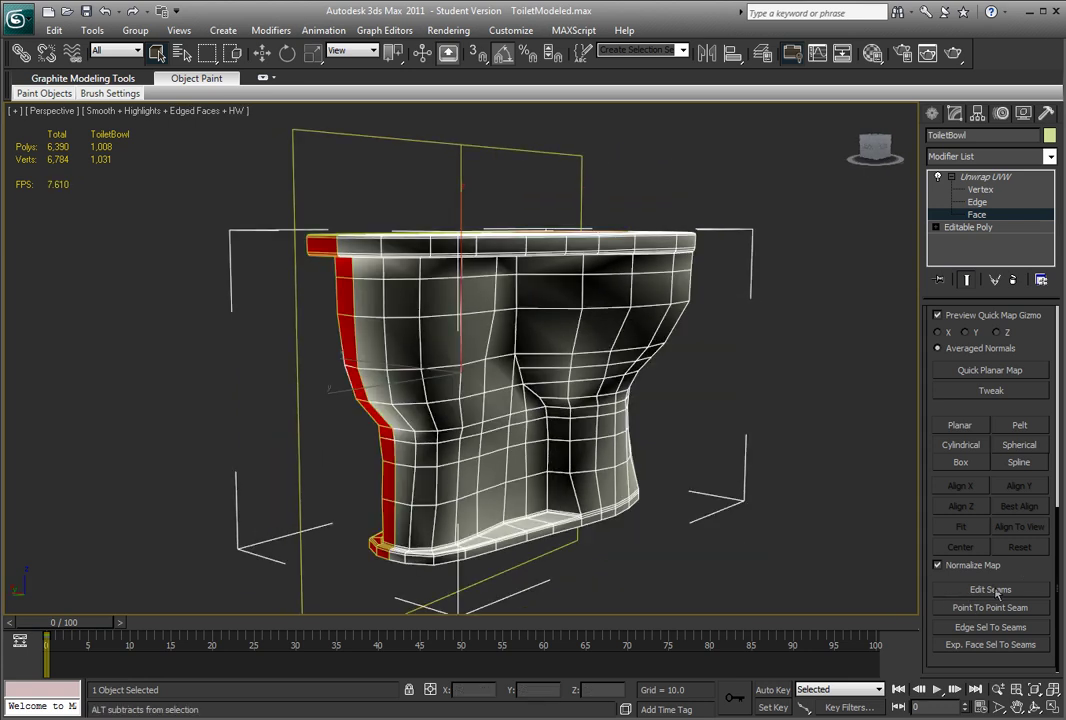
click(741, 507)
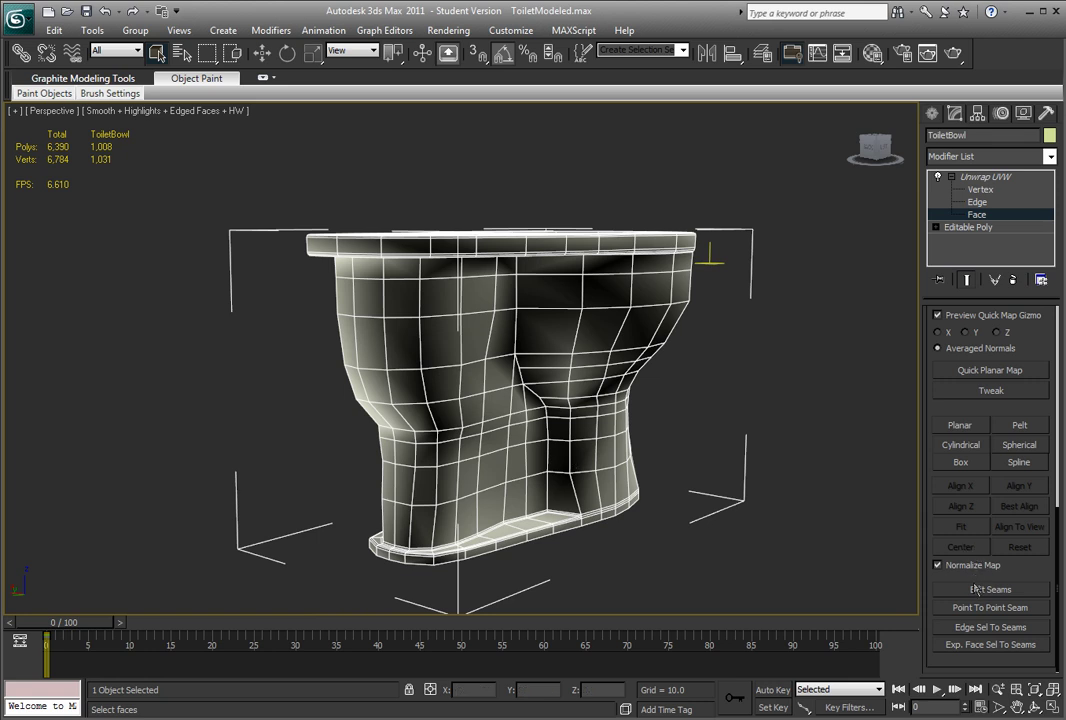
- Try marking individual edges on the rear side of the bowl as seams with Edit Seams, and undo them
click(991, 589)
click(419, 338)
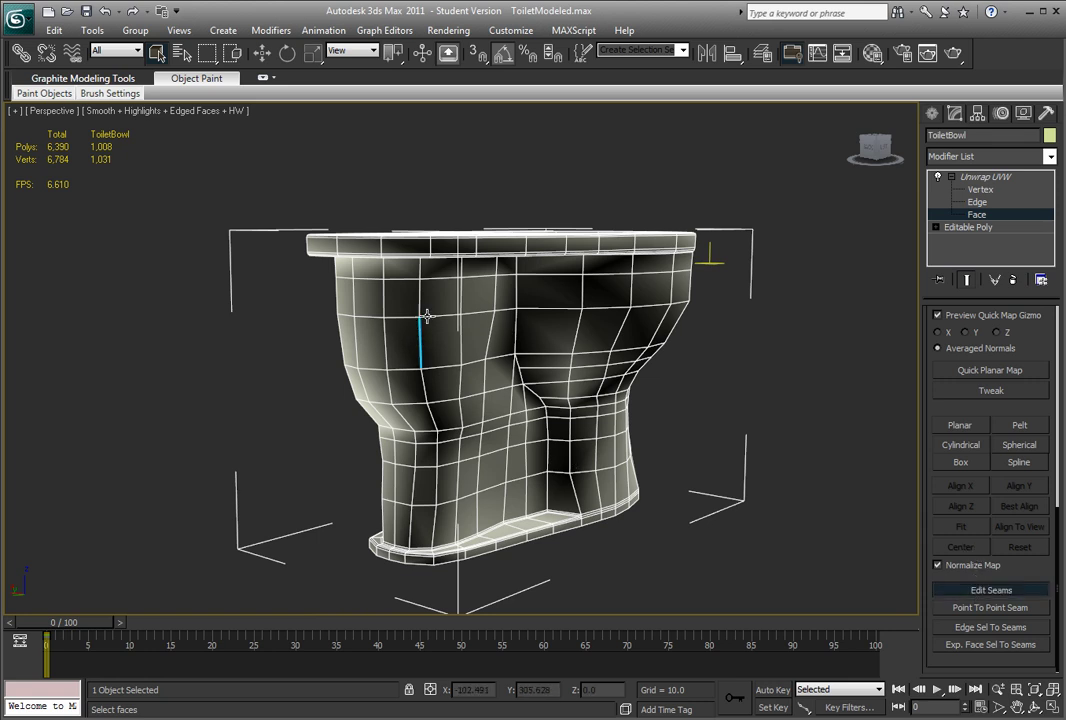
click(438, 316)
click(419, 300)
click(384, 302)
key(ctrl+z)
key(ctrl+z)
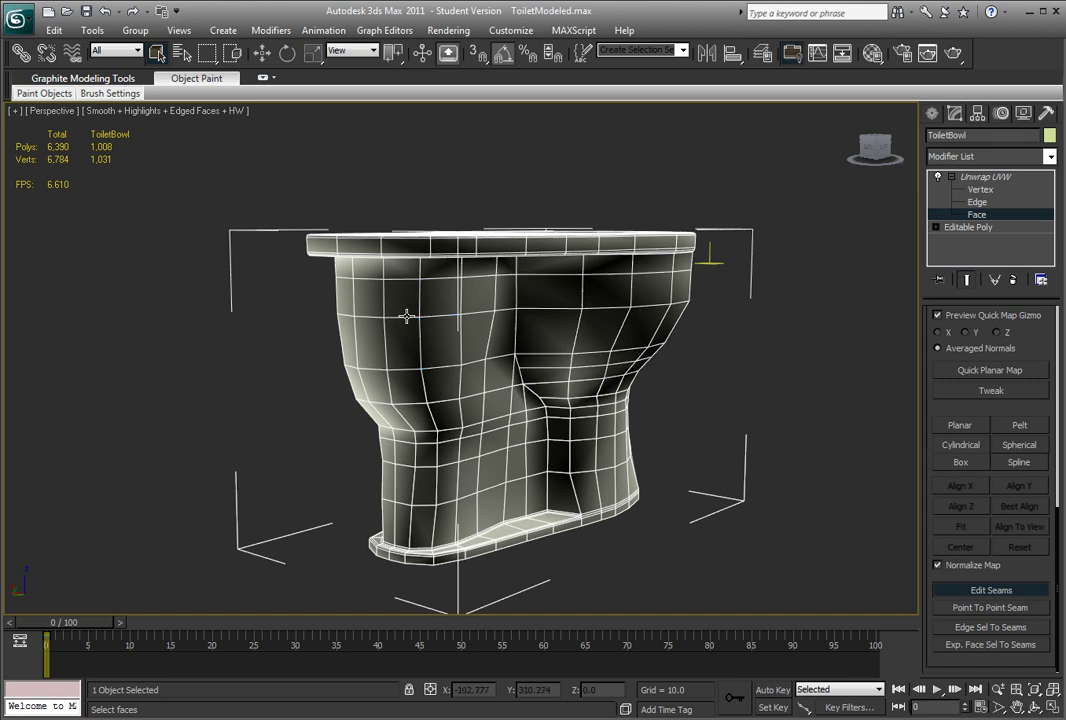
- Try tracing Point To Point seams between vertices across the side of the bowl, and undo them
alt+middle_drag(406, 316, 435, 362)
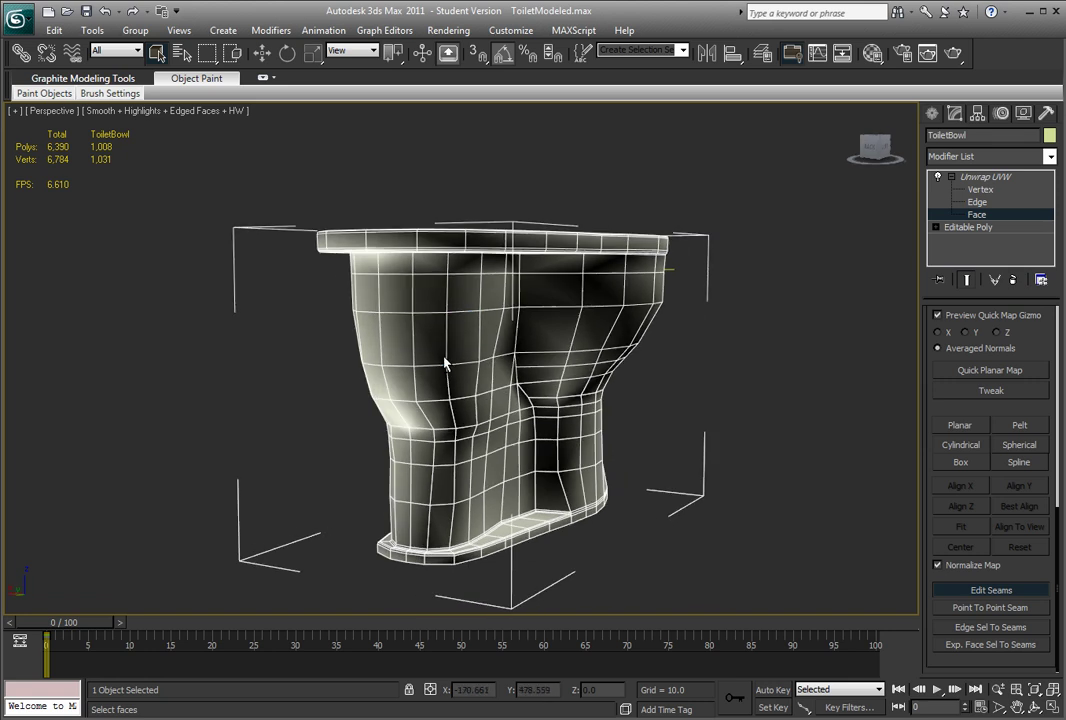
click(960, 608)
scroll(591, 331, up, 6)
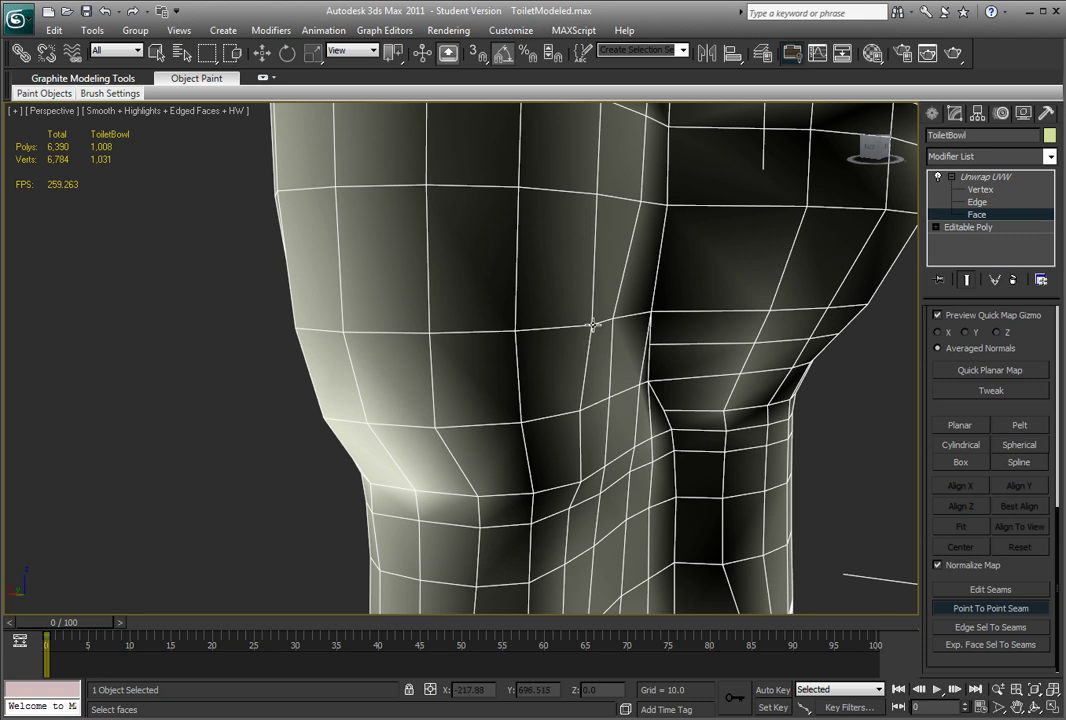
click(591, 325)
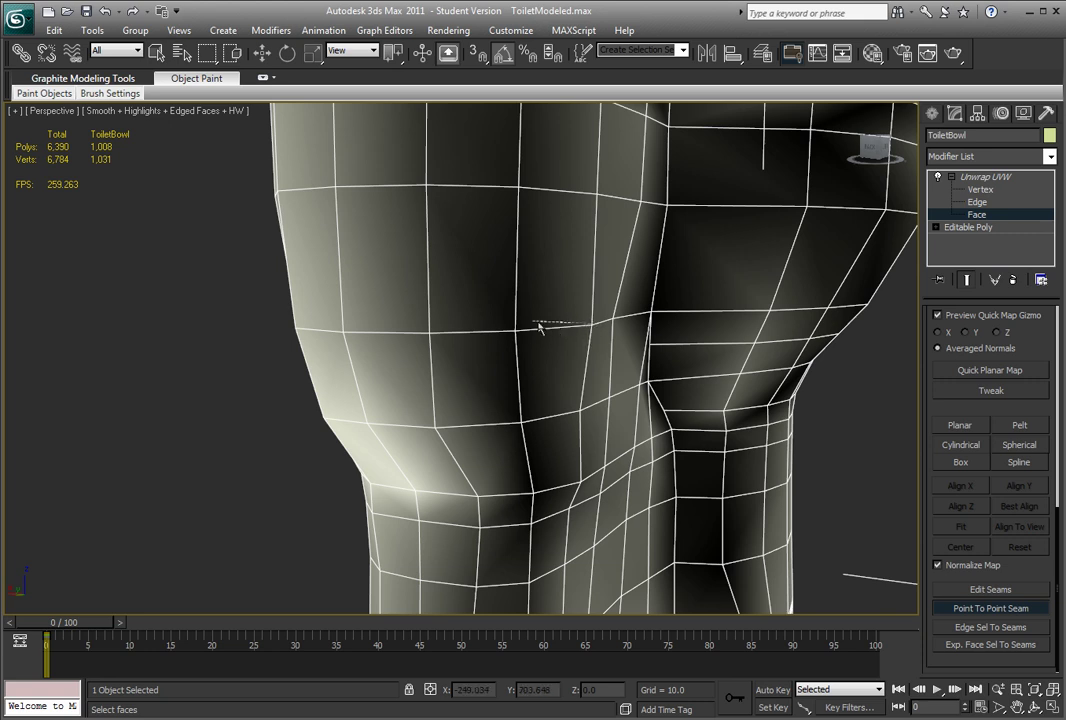
click(343, 331)
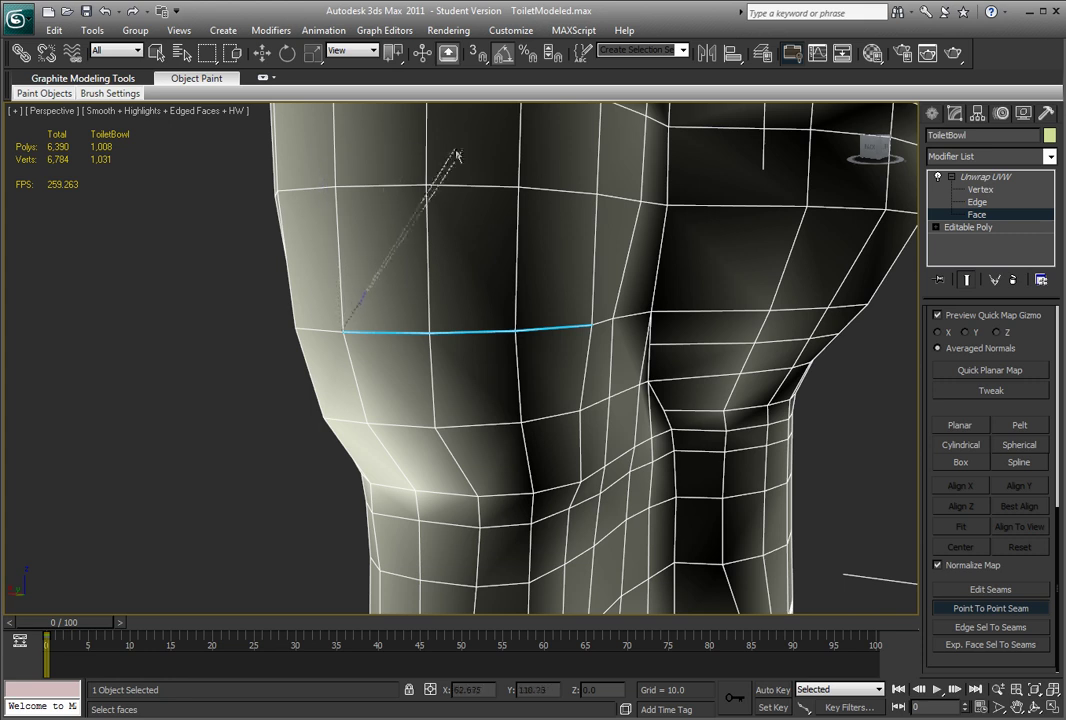
click(336, 186)
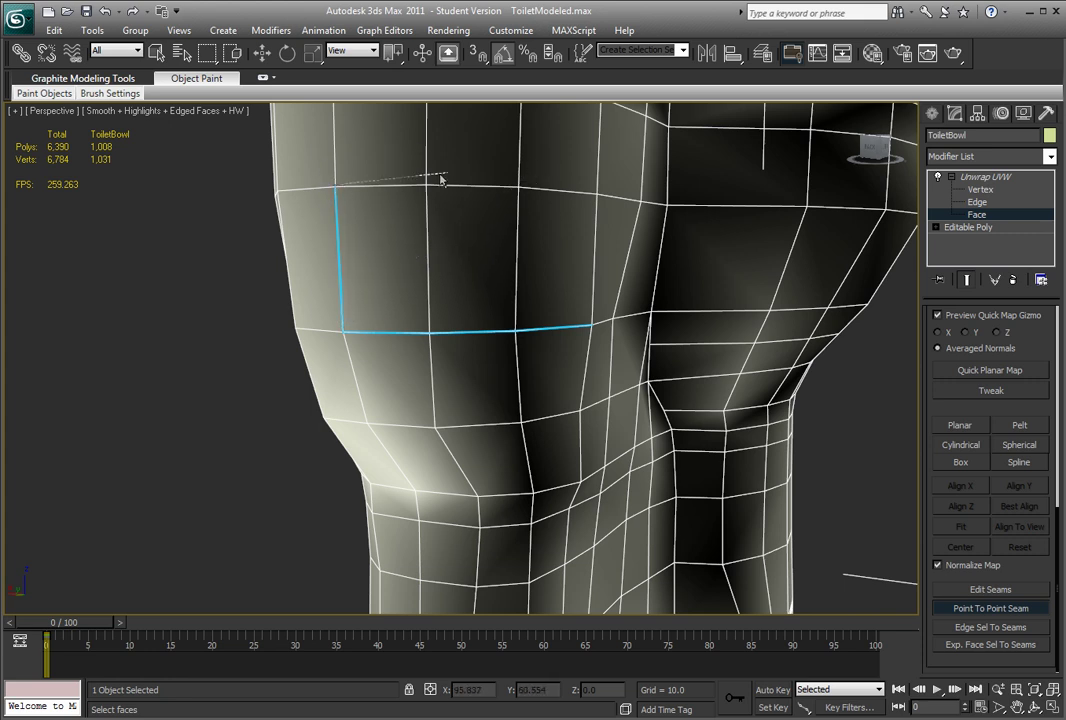
click(595, 194)
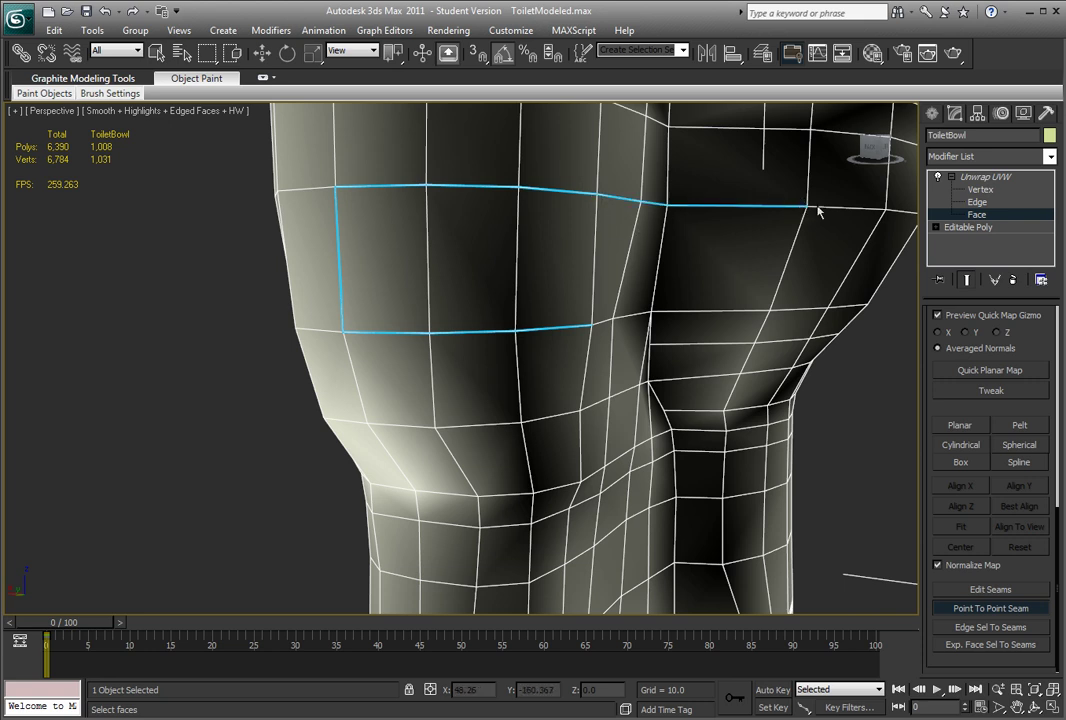
click(885, 211)
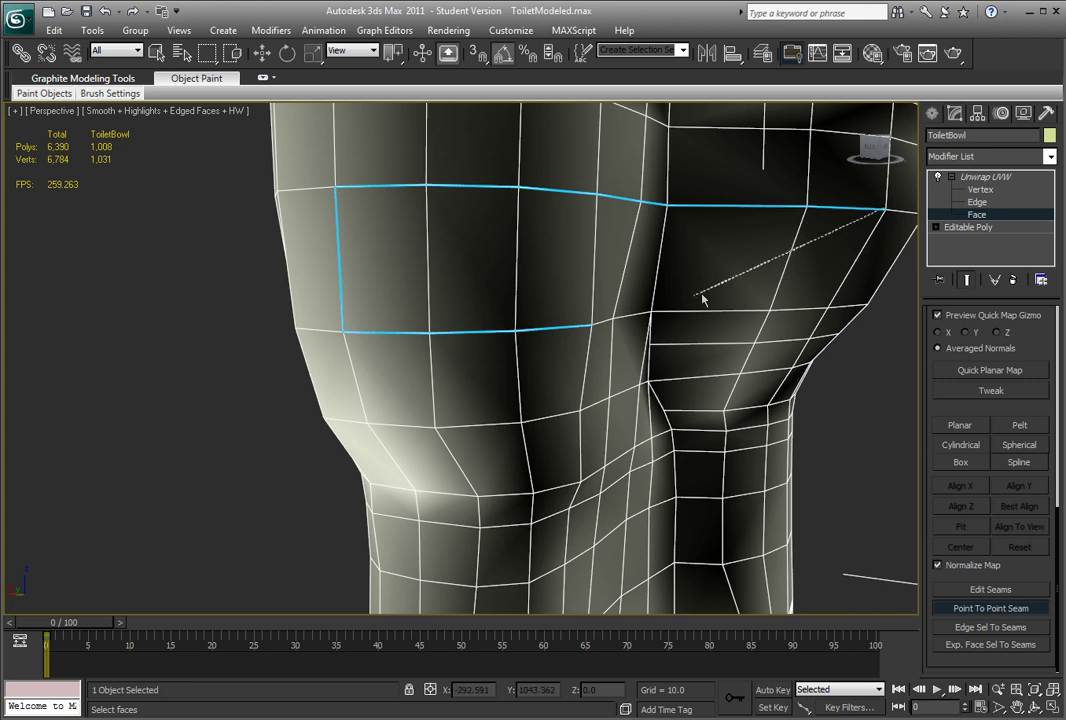
click(581, 481)
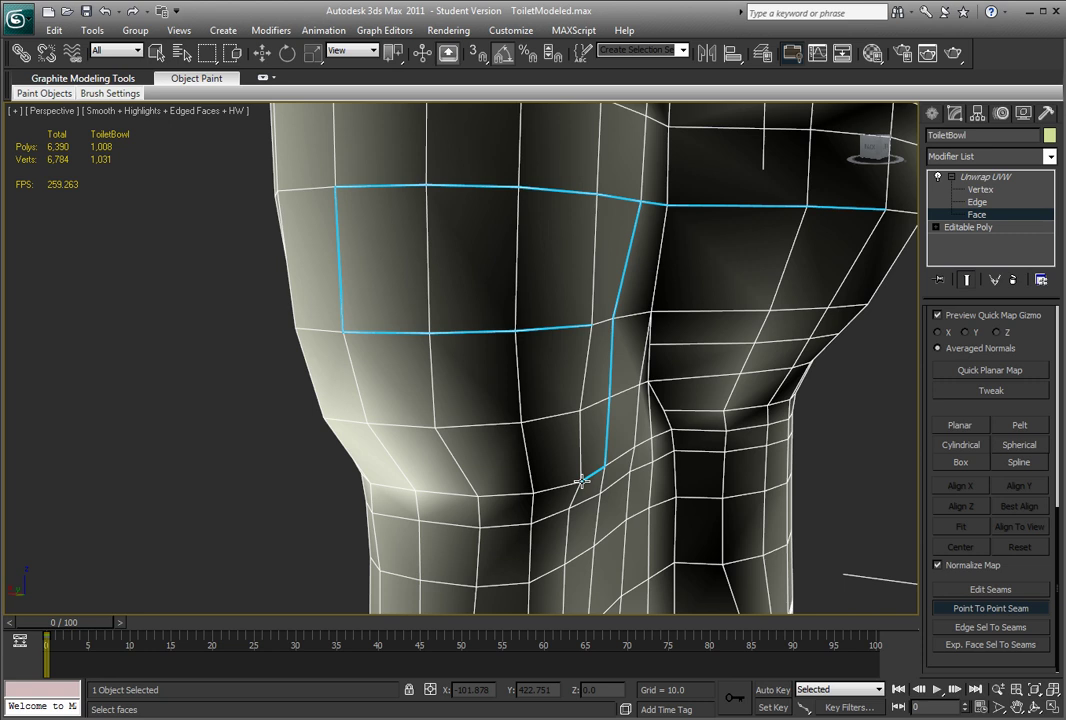
key(ctrl+z)
key(ctrl+z)
key(ctrl+z)
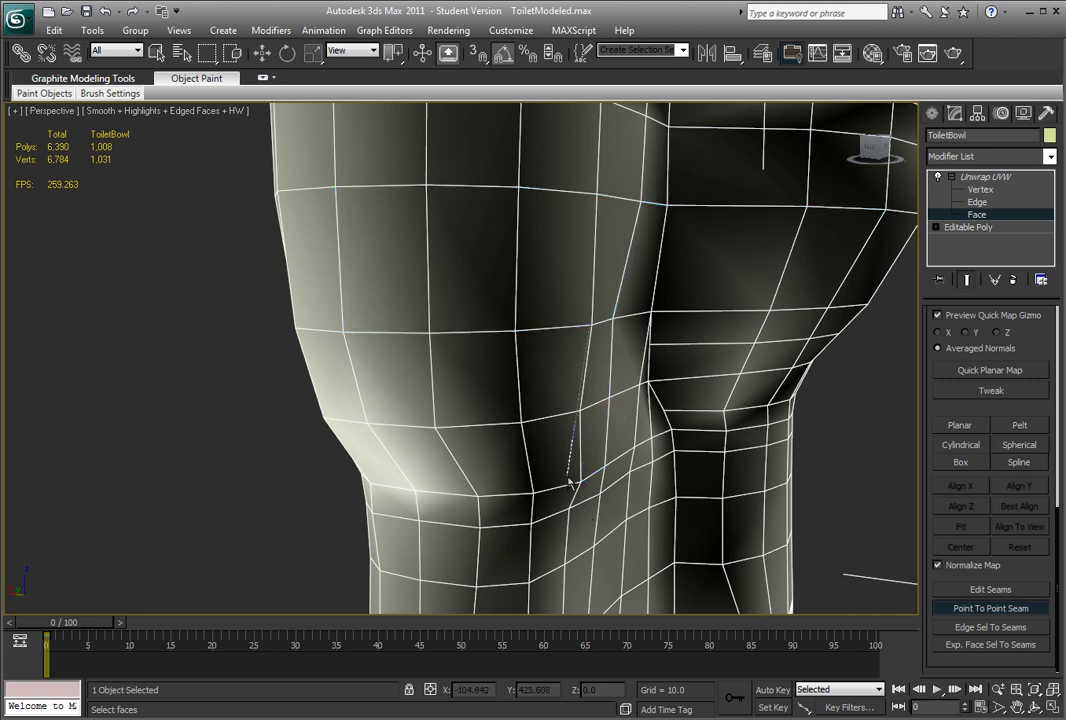
- Examine the bowl's side and the junction beneath its rim to find a route for the seam
scroll(488, 423, down, 8)
alt+middle_drag(562, 398, 622, 385)
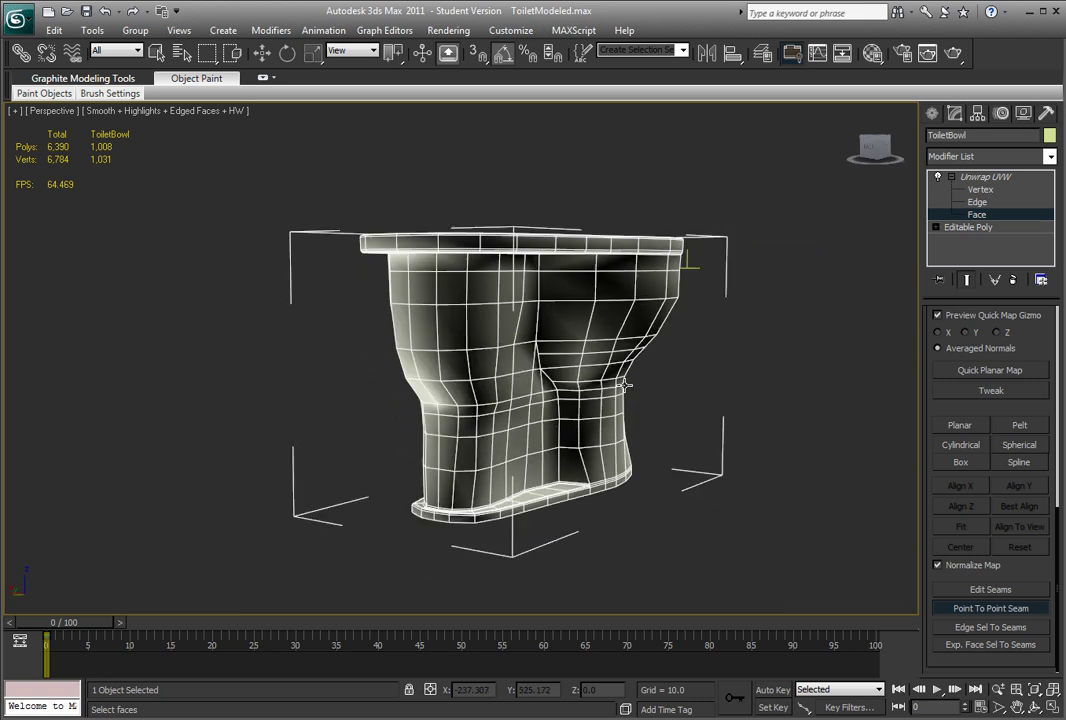
alt+middle_drag(622, 385, 522, 397)
scroll(522, 397, up, 2)
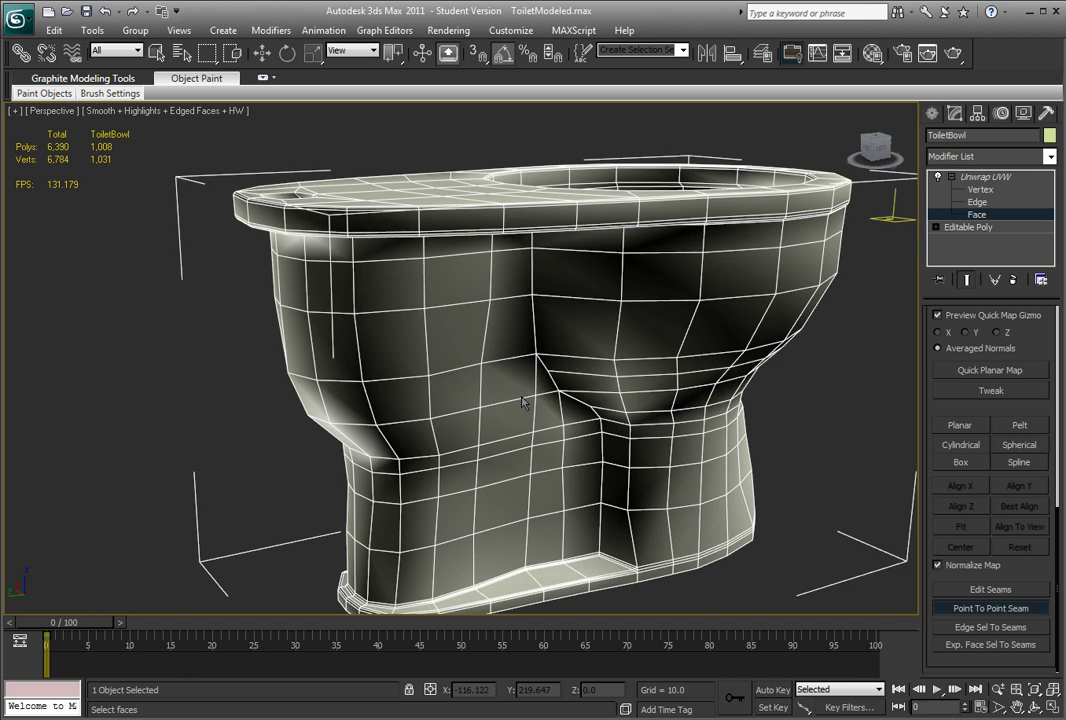
alt+middle_drag(437, 335, 637, 484)
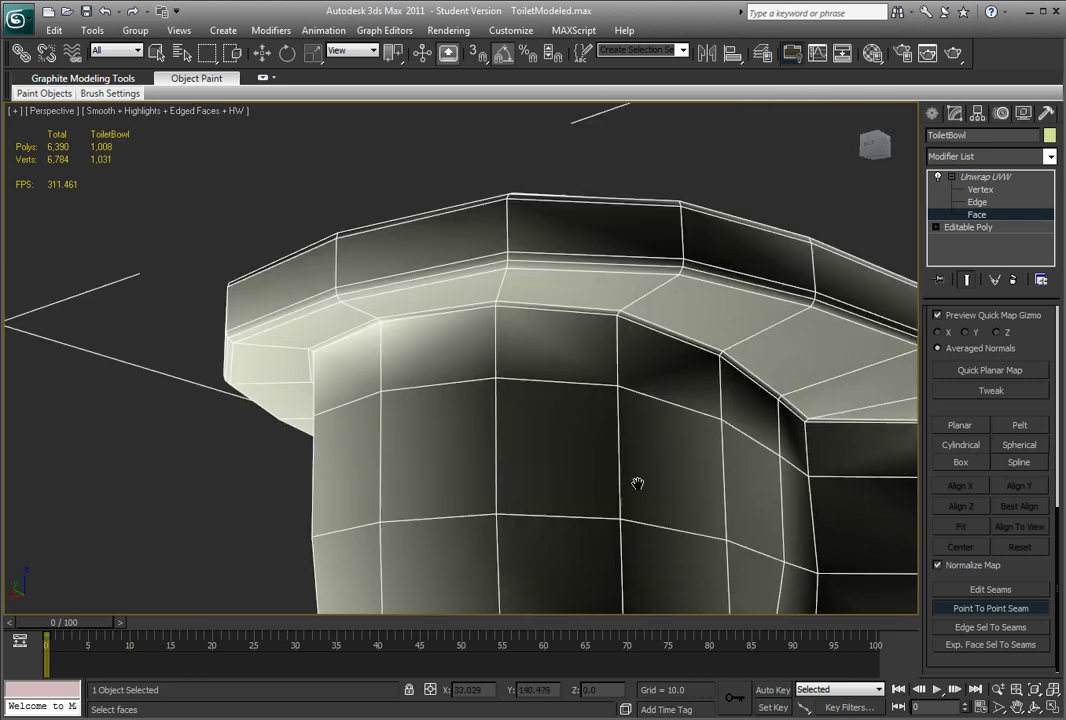
scroll(420, 340, up, 4)
scroll(487, 350, down, 6)
alt+middle_drag(487, 350, 637, 424)
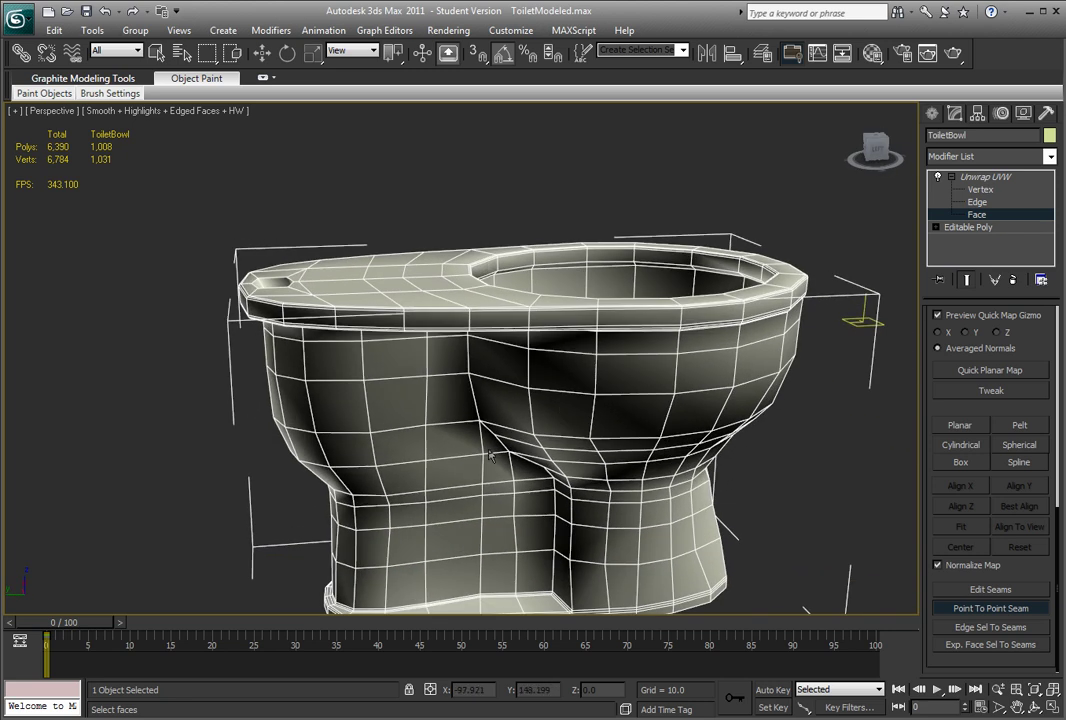
alt+middle_drag(427, 333, 528, 311)
scroll(455, 300, up, 5)
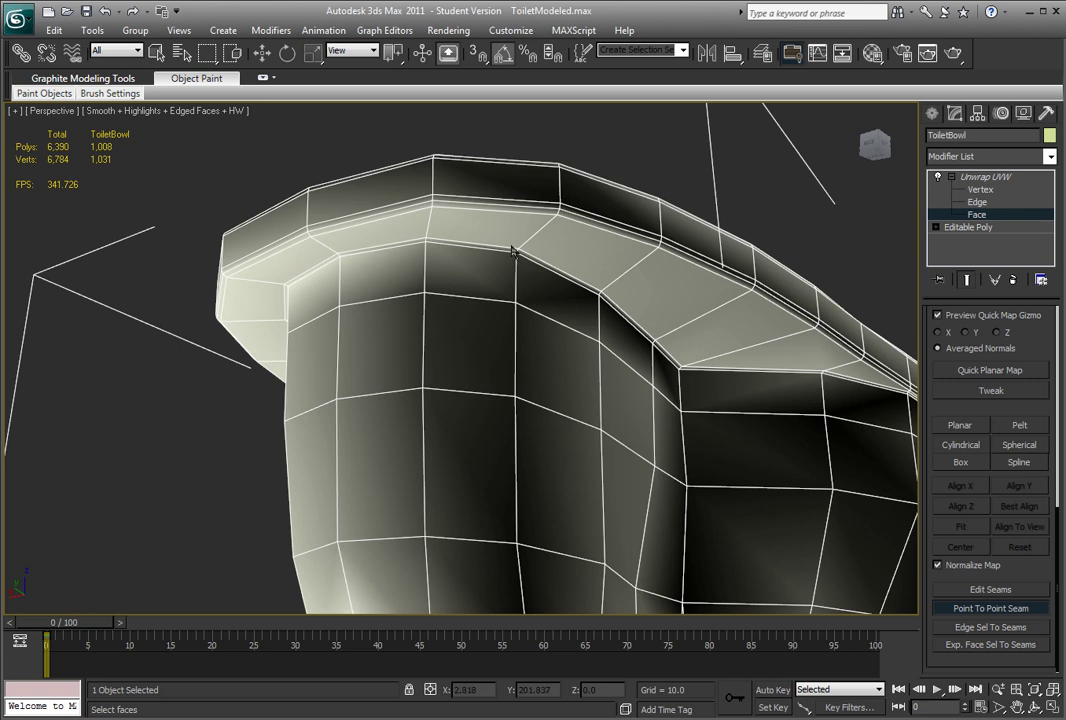
- Restart Point To Point Seam and trace the edge where the rear body meets the rim's underside, up to the inner corner
click(968, 612)
click(968, 612)
click(338, 253)
click(681, 366)
- Extend the point-to-point seam from the inner corner along the junction between body and rim, around the side towards the bowl's front
alt+middle_drag(690, 356, 647, 388)
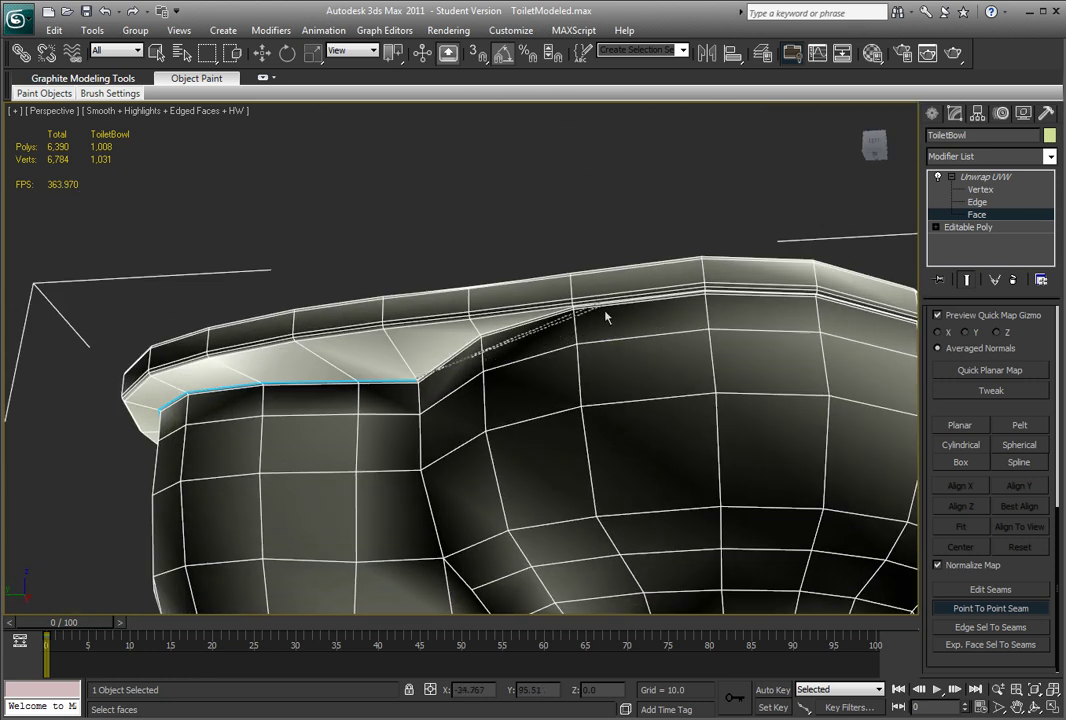
scroll(610, 328, up, 2)
click(645, 272)
alt+middle_drag(745, 274, 725, 300)
scroll(725, 300, up, 4)
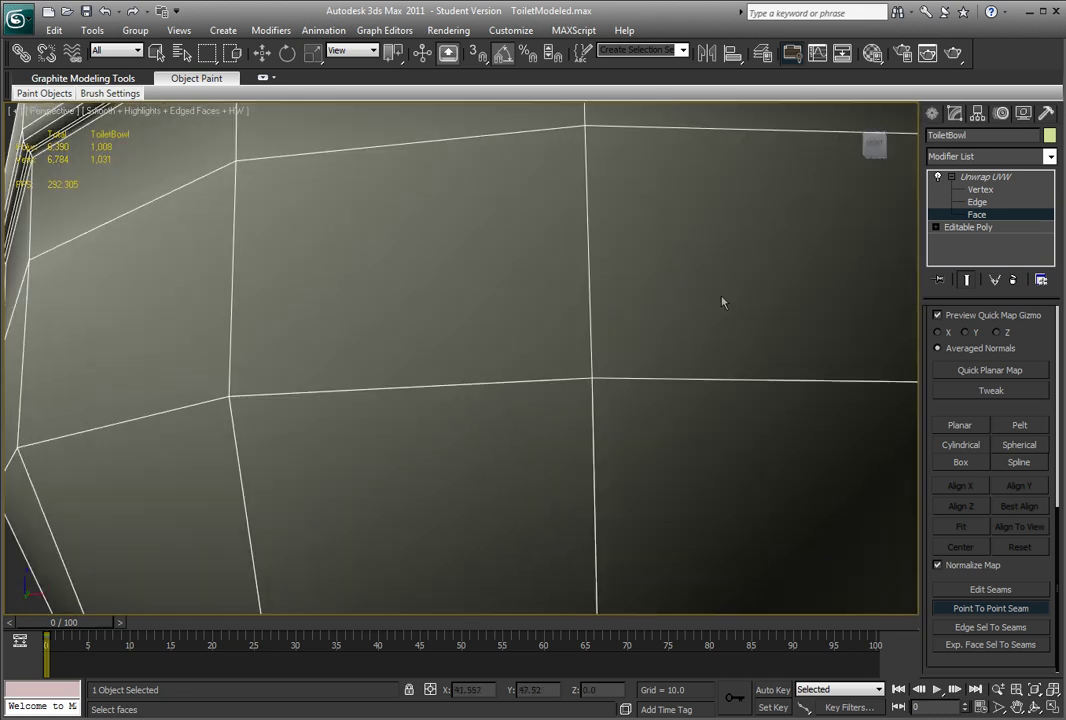
scroll(700, 305, down, 8)
alt+middle_drag(467, 254, 567, 367)
click(588, 183)
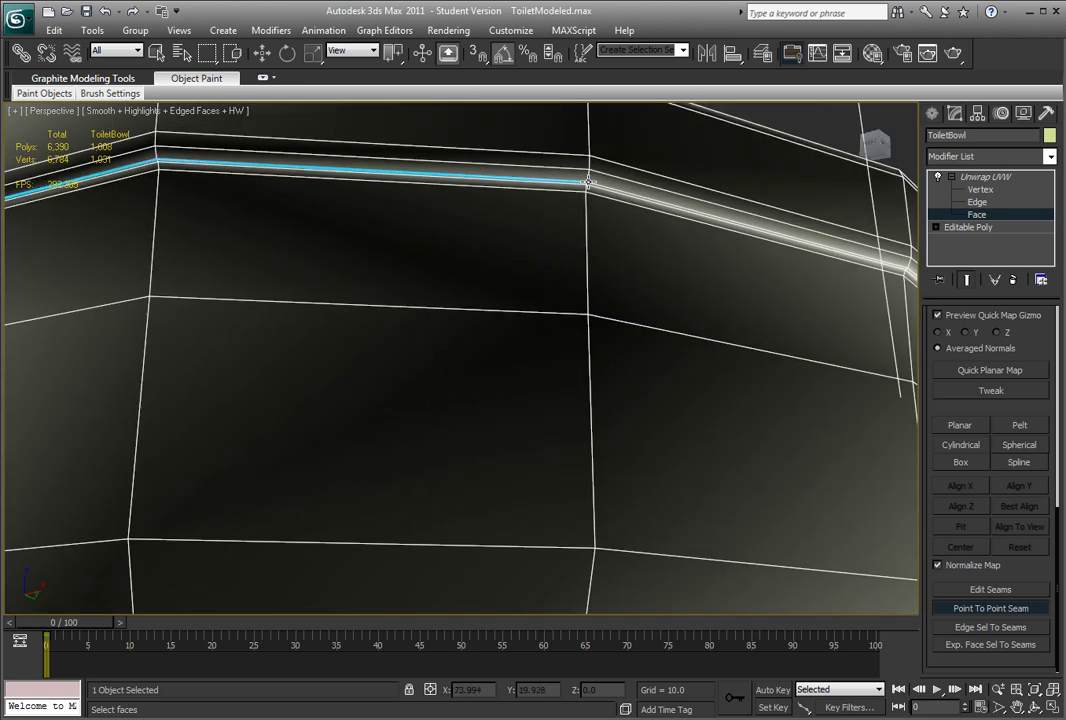
- Continue the seam beneath the rim around the front and back along the opposite side to the rear, closing the loop
alt+middle_drag(600, 323, 533, 230)
scroll(507, 354, up, 2)
click(499, 347)
scroll(499, 347, down, 3)
click(528, 228)
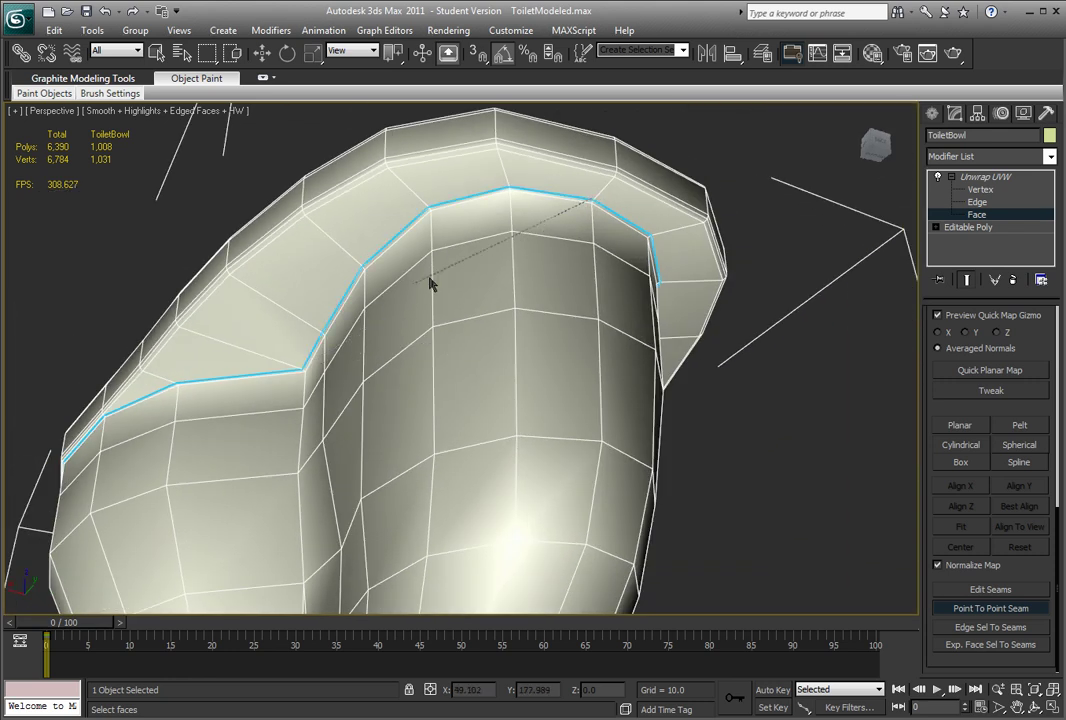
- Inspect the seam loop beneath the rim from both sides and the rear to check its route
scroll(528, 228, up, 2)
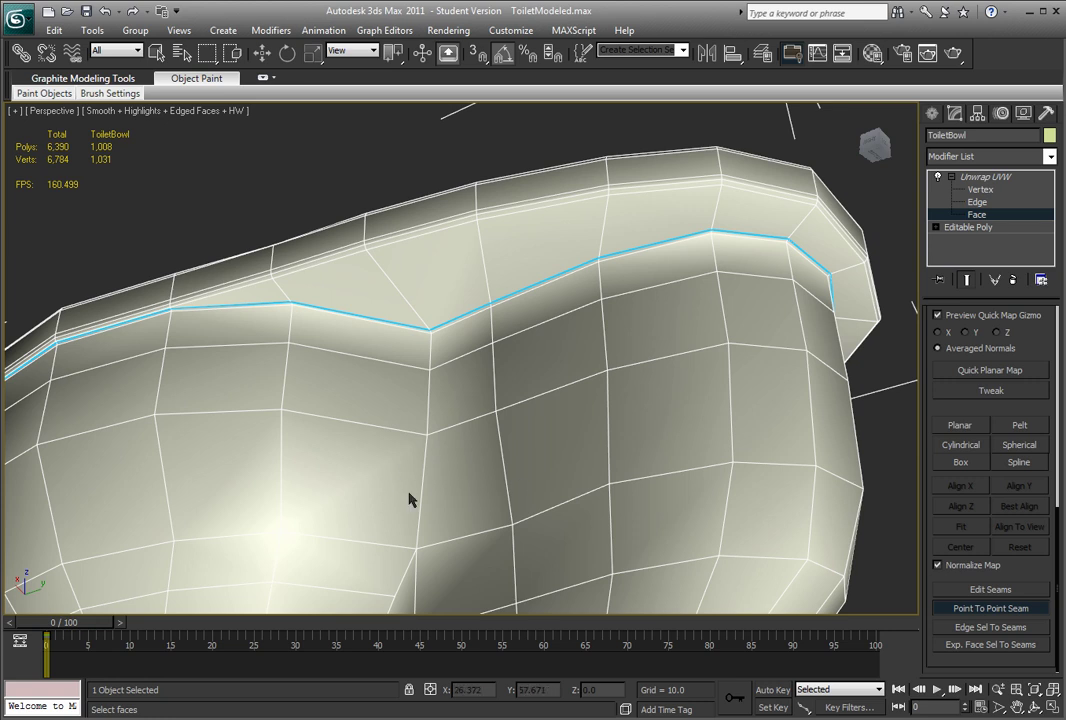
scroll(546, 260, down, 3)
alt+middle_drag(546, 260, 614, 381)
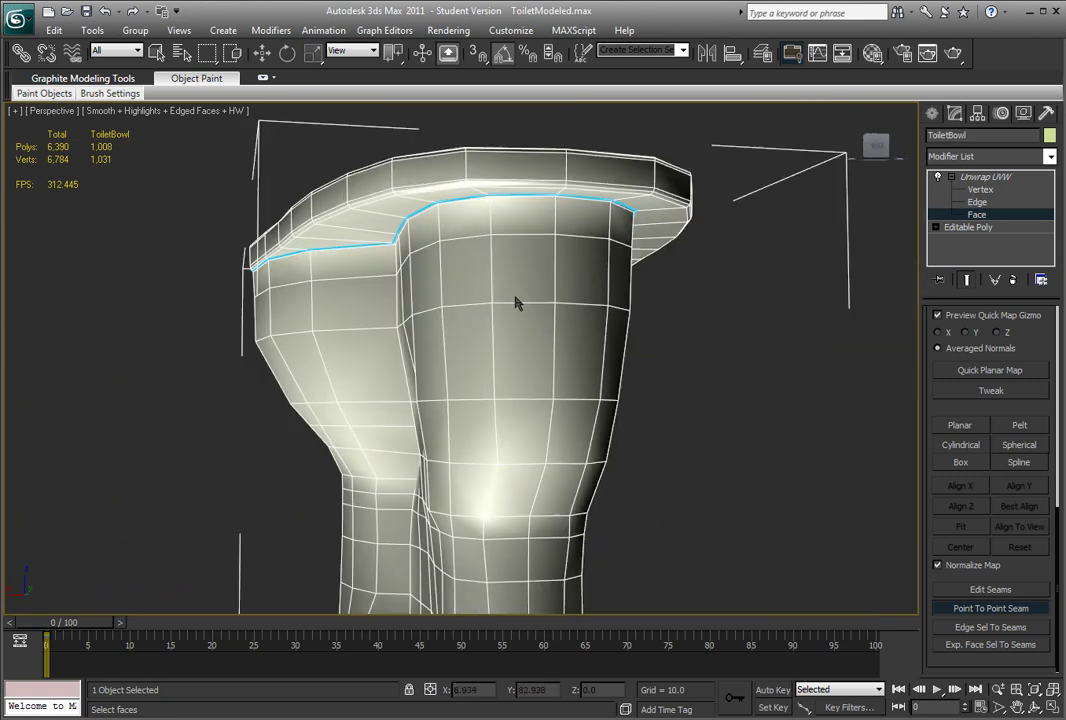
scroll(378, 311, up, 2)
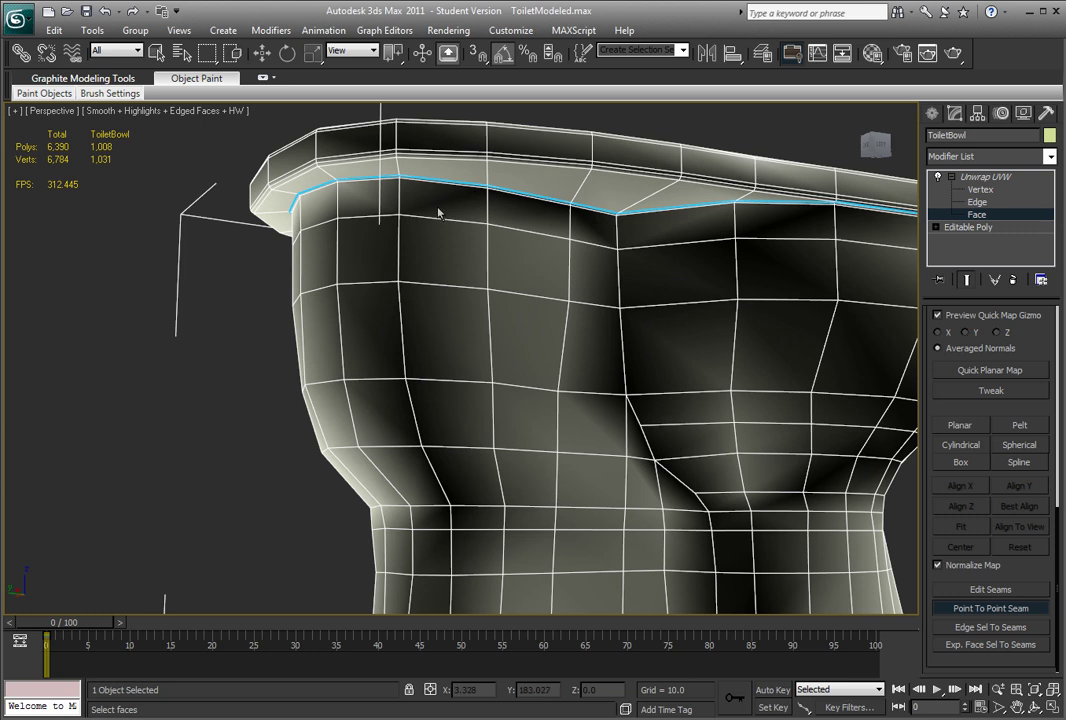
alt+middle_drag(400, 226, 447, 228)
scroll(402, 305, up, 2)
middle_drag(402, 305, 431, 434)
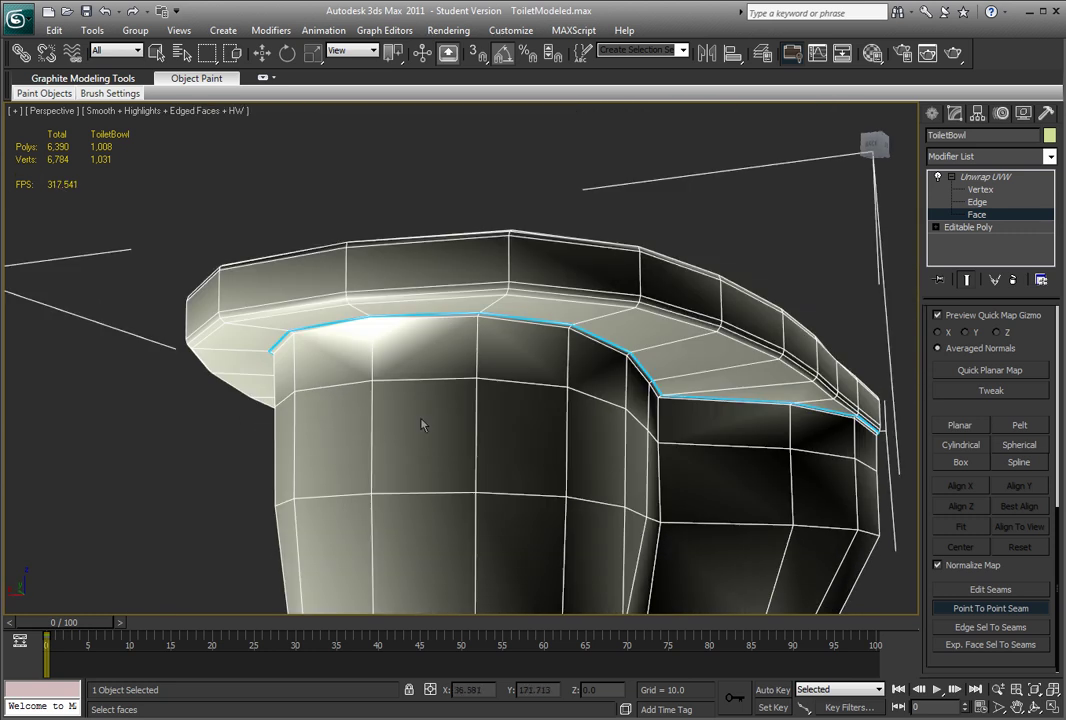
alt+middle_drag(385, 328, 369, 290)
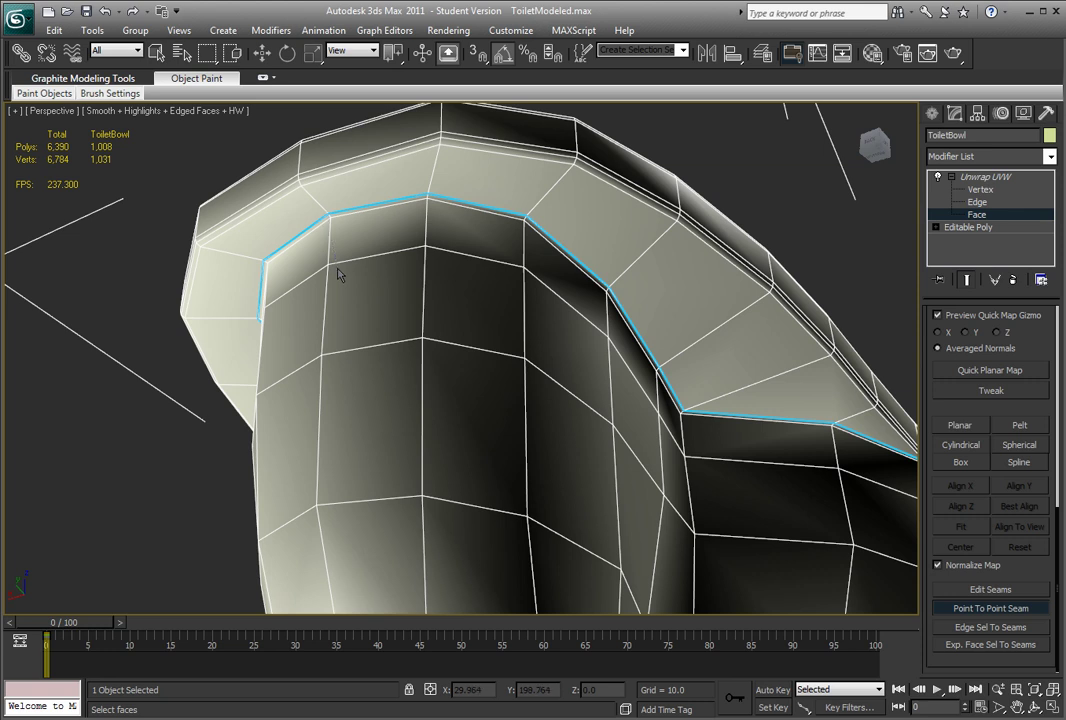
- Trace a vertical seam from the rim loop down the upper rear of the body
click(318, 499)
middle_drag(368, 502, 368, 496)
scroll(428, 266, down, 8)
mouse_move(435, 421)
middle_down()
mouse_move(435, 442)
mouse_move(432, 421)
middle_up()
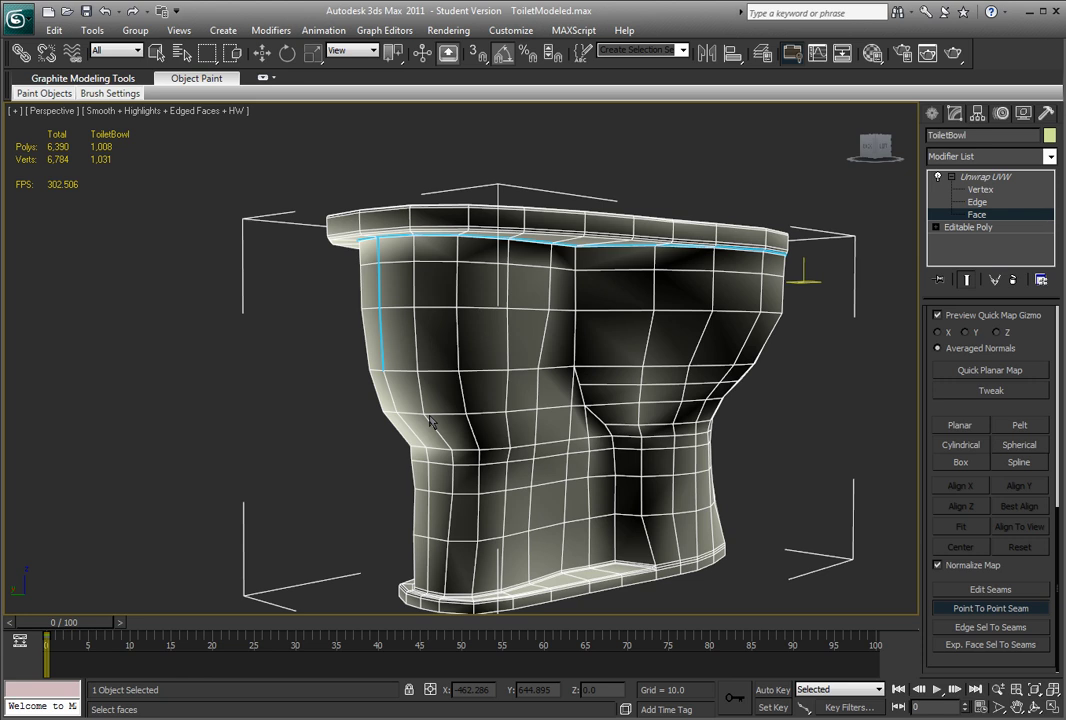
- Try to continue the rear seam down over the base flange to its lower edge
alt+middle_drag(432, 421, 505, 563)
click(473, 511)
click(477, 507)
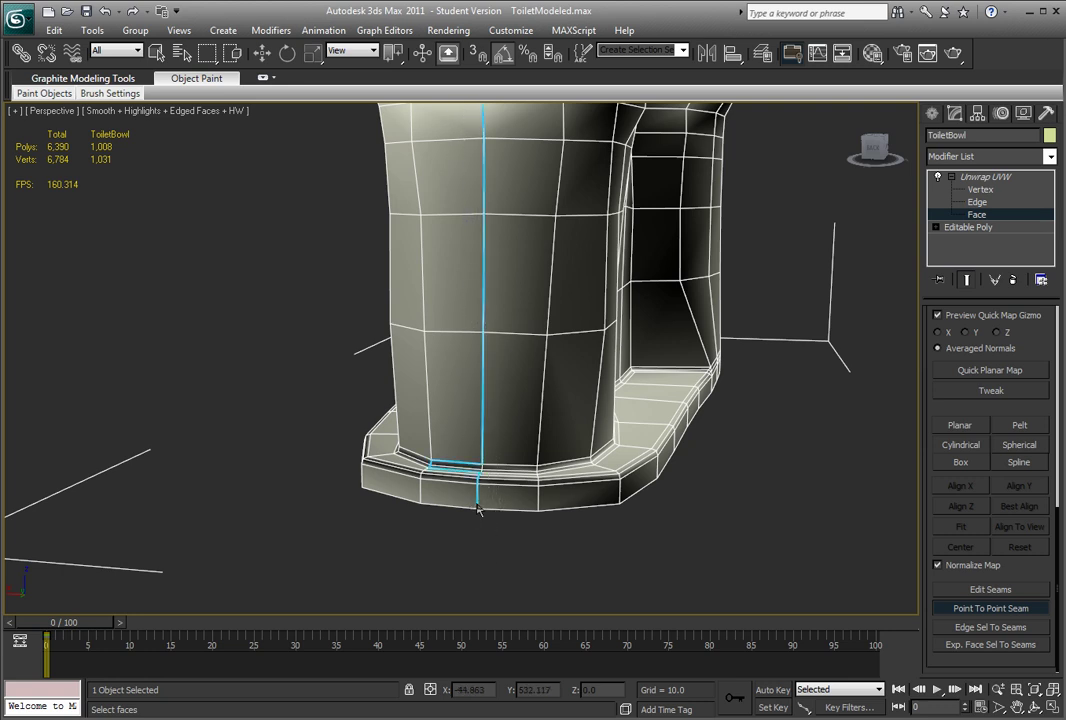
- Trace the rear seam straight down the lower body and over the base flange to its bottom edge, and end the seam
scroll(452, 373, up, 5)
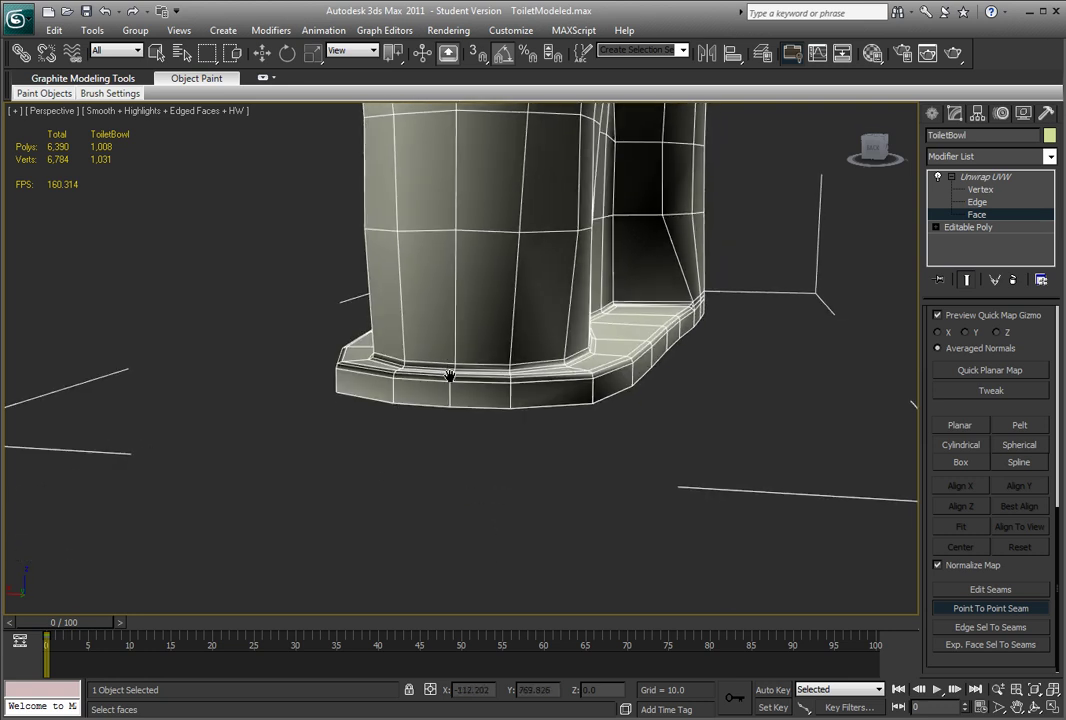
click(441, 389)
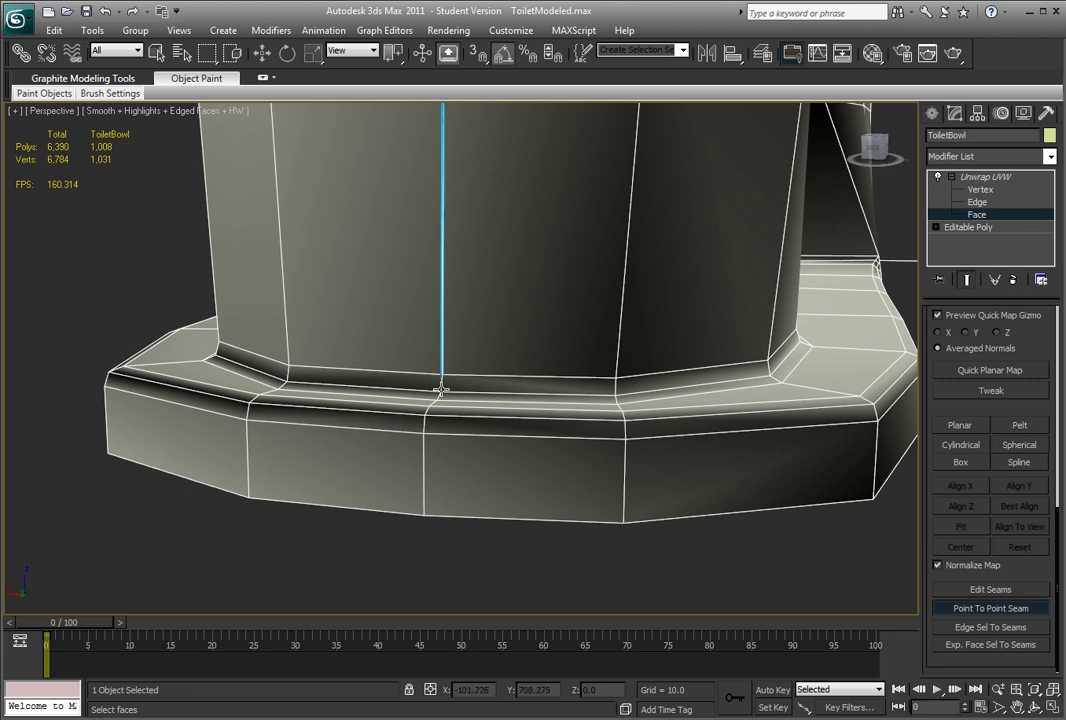
click(424, 514)
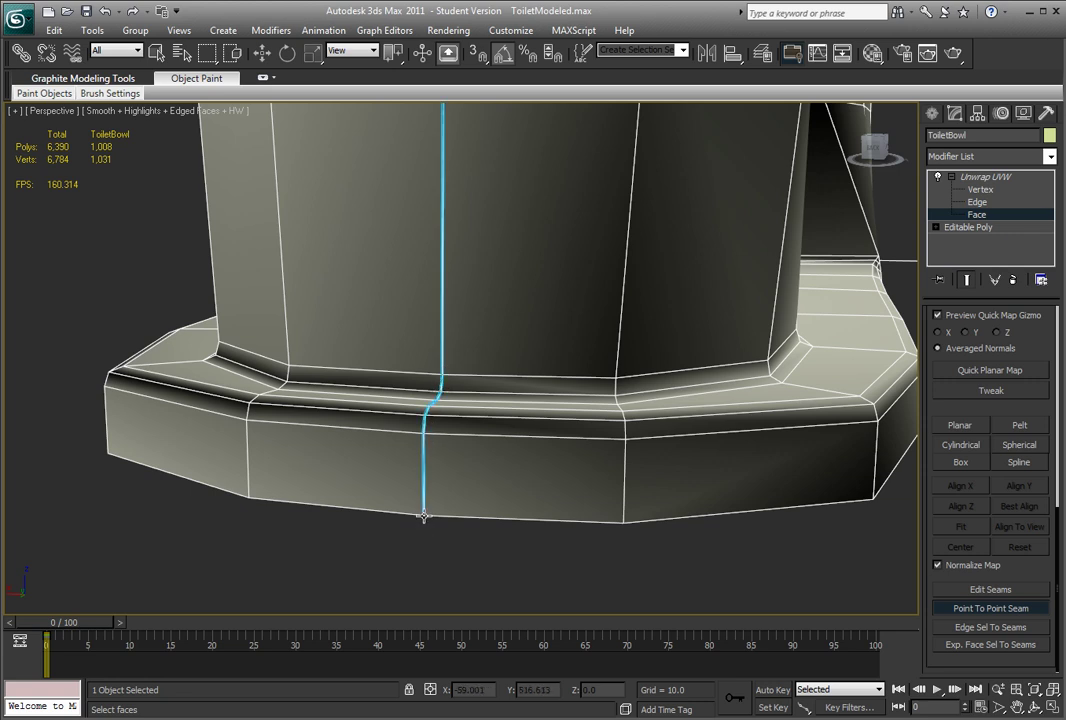
scroll(425, 505, down, 5)
scroll(425, 505, down, 3)
middle_drag(442, 443, 464, 519)
alt+middle_drag(489, 462, 400, 430)
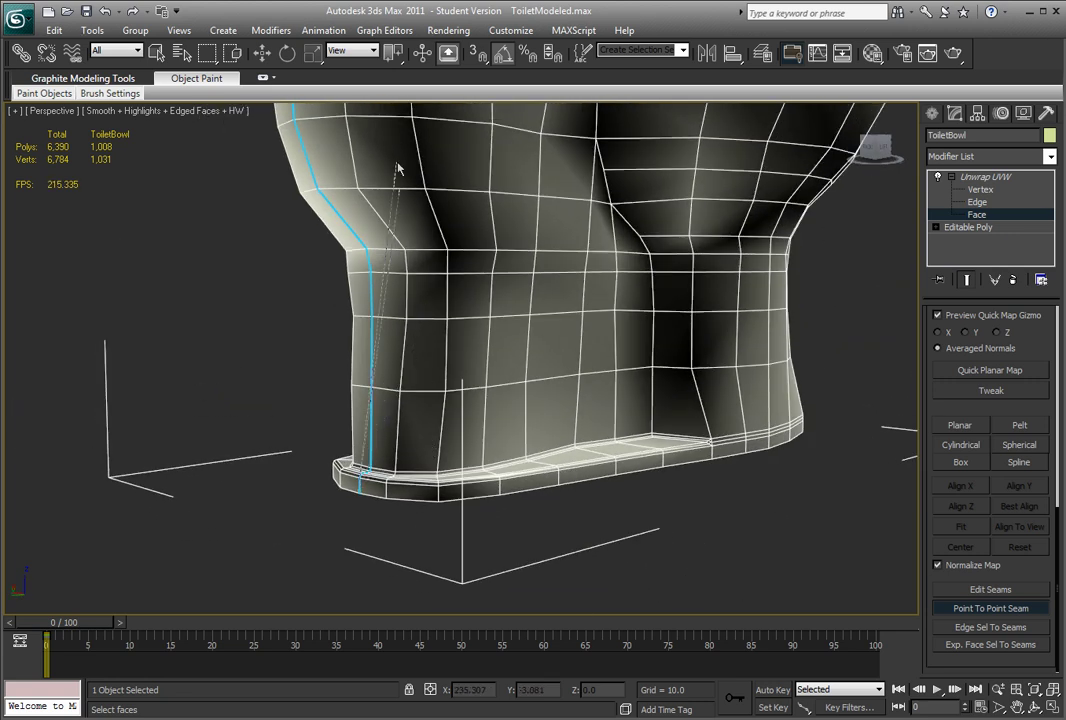
middle_drag(474, 210, 566, 293)
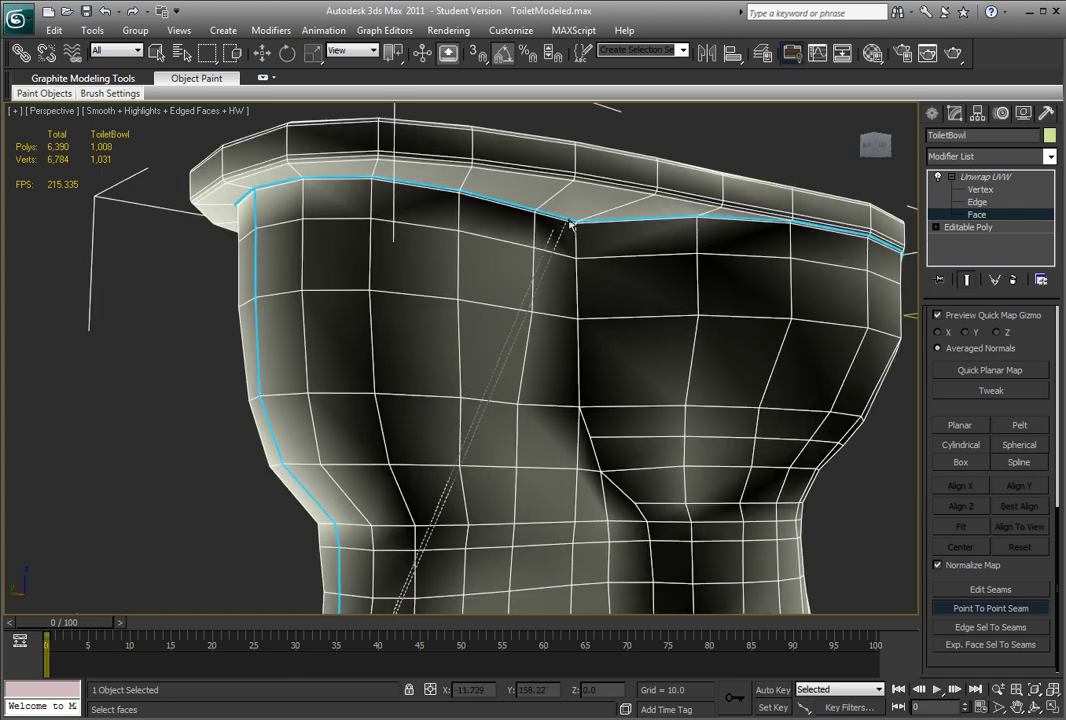
right_click(587, 211)
- Examine the rim and rear seams from around the bowl
alt+middle_drag(84, 366, 579, 371)
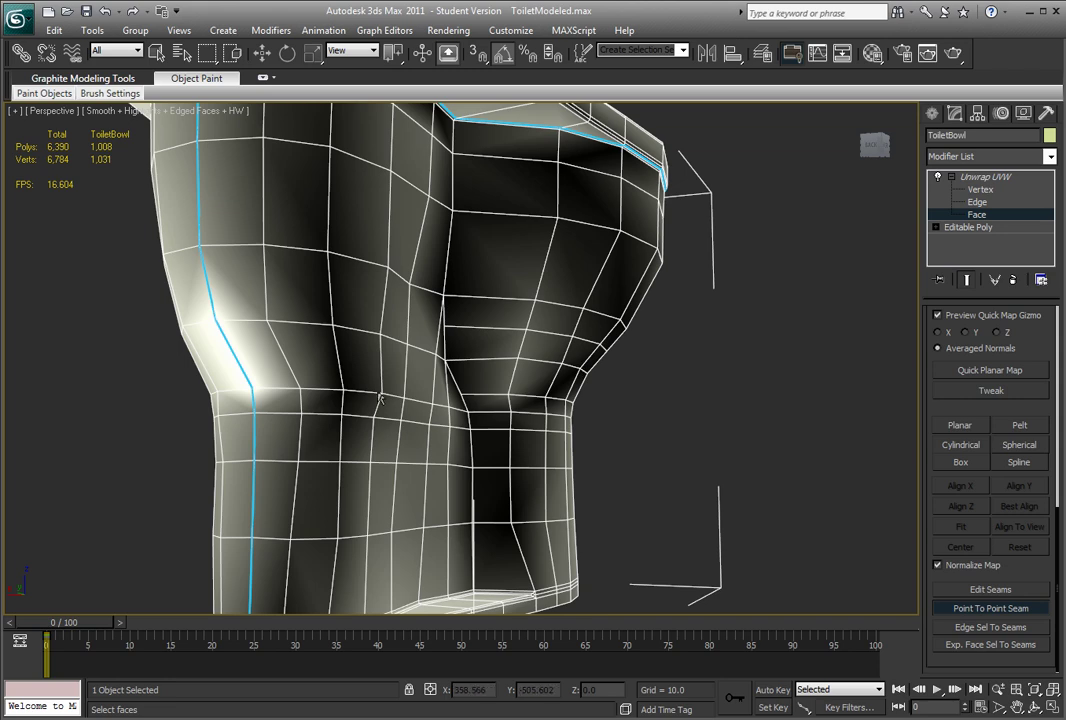
alt+middle_drag(379, 399, 425, 412)
scroll(604, 362, down, 10)
alt+middle_drag(480, 330, 418, 302)
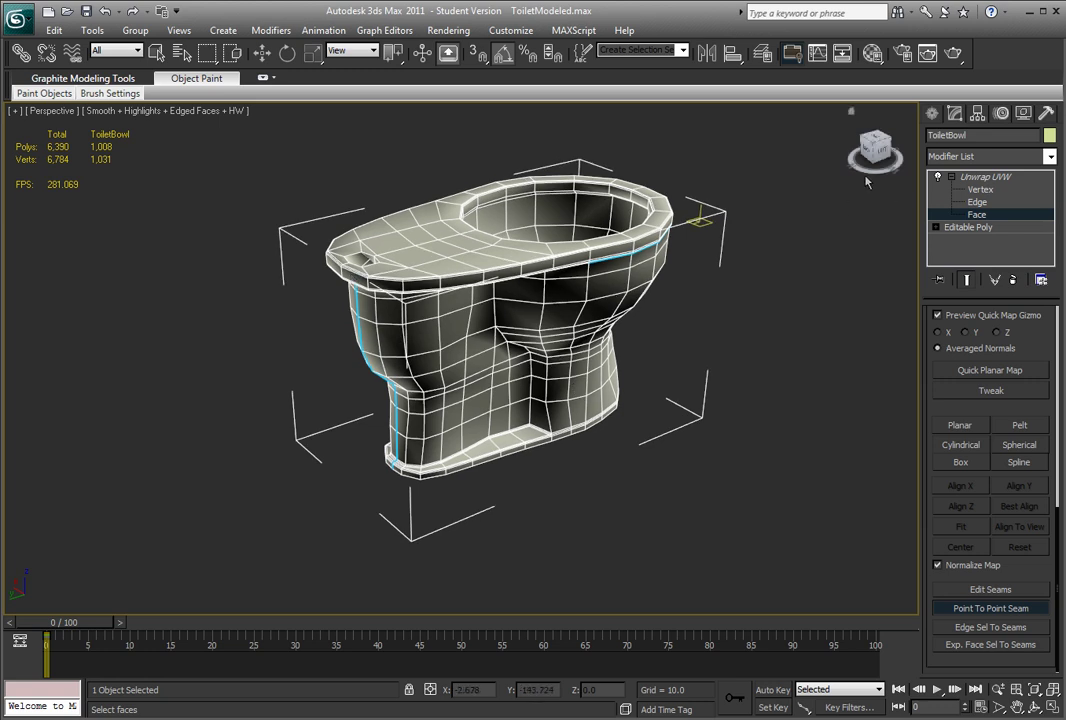
key(shift+z)
scroll(432, 266, up, 6)
alt+middle_drag(530, 331, 545, 393)
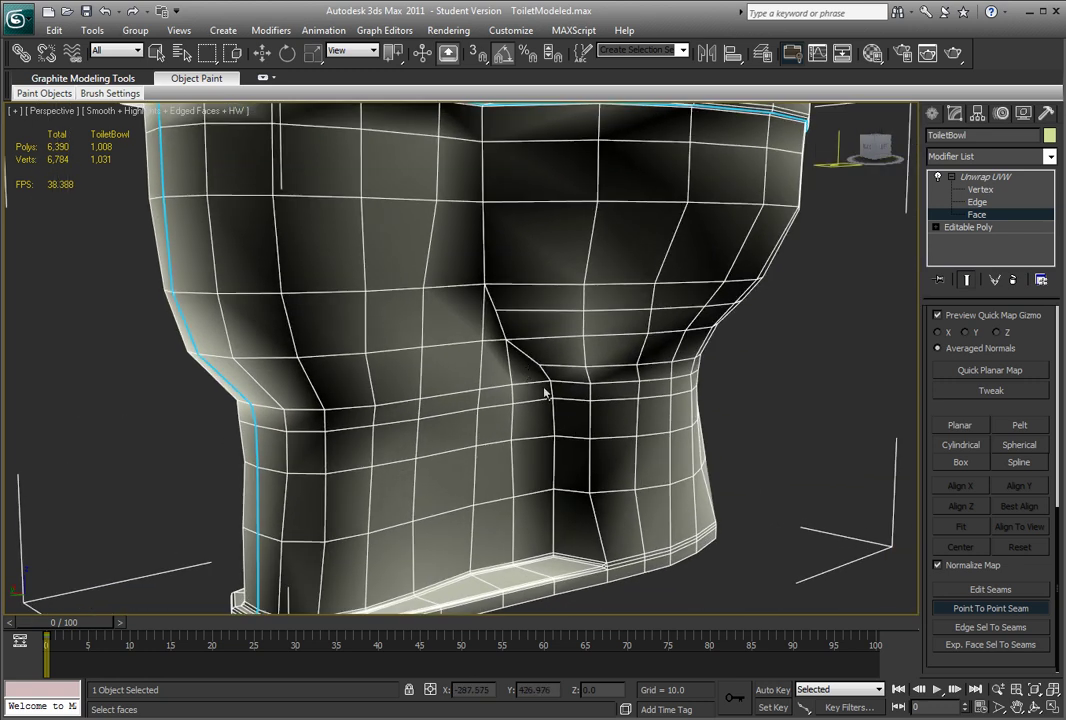
- Turn off Point To Point Seam, select a face on the body's side, and expand the face selection to the seams
click(1043, 613)
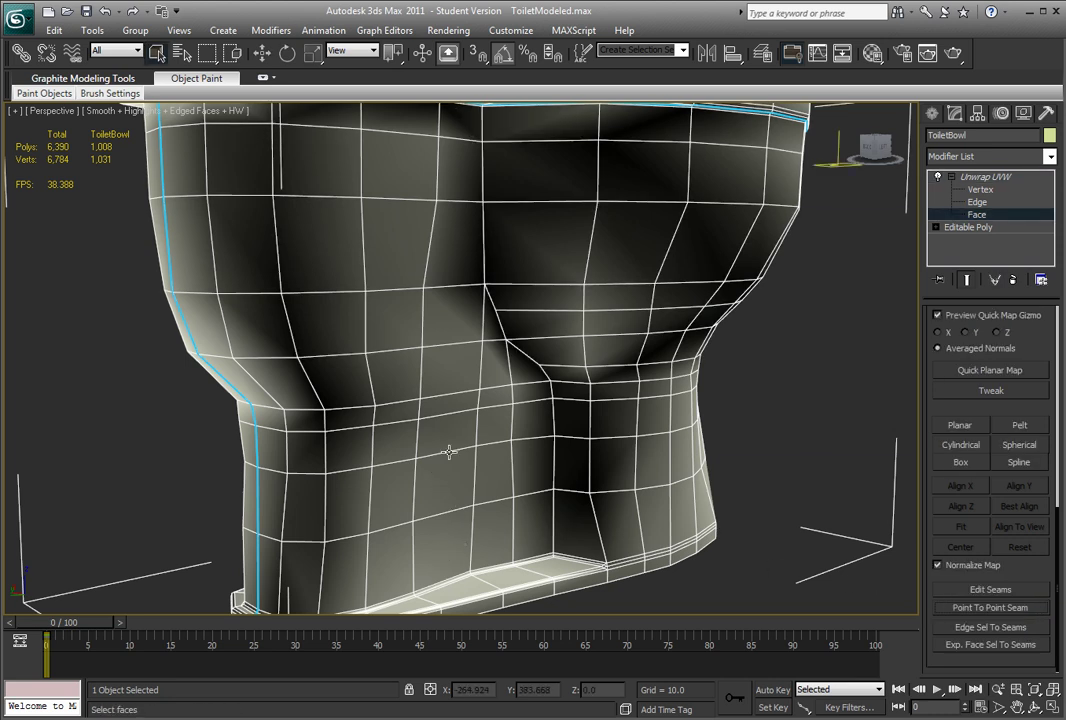
click(401, 249)
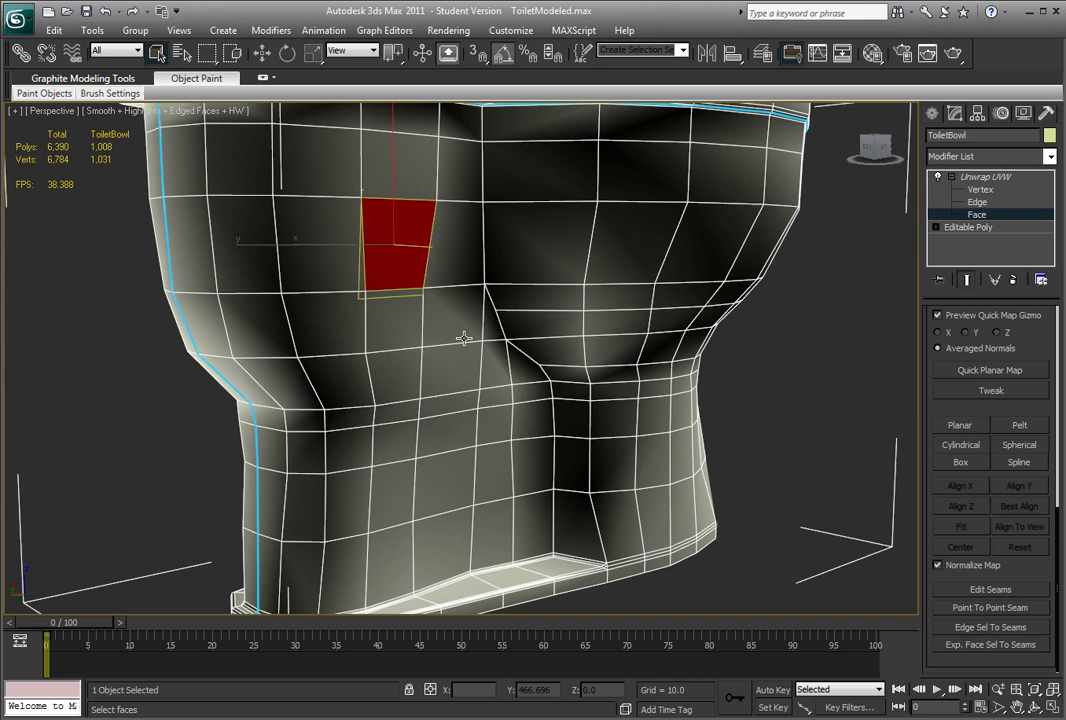
scroll(521, 334, down, 3)
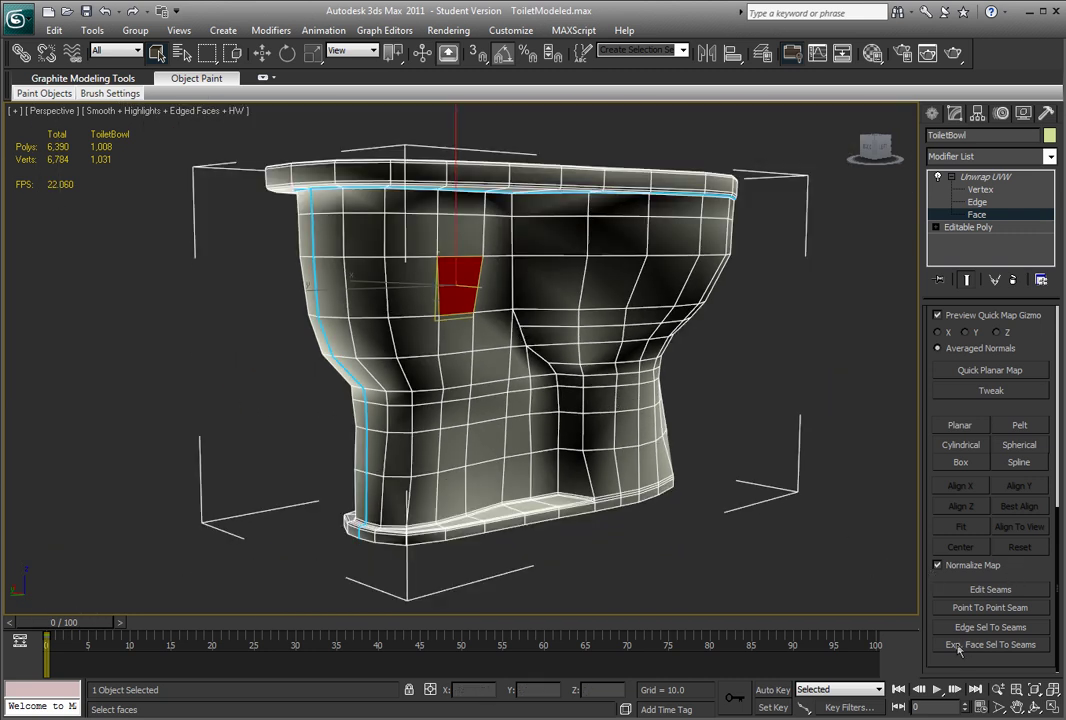
click(1029, 647)
alt+middle_drag(328, 294, 700, 395)
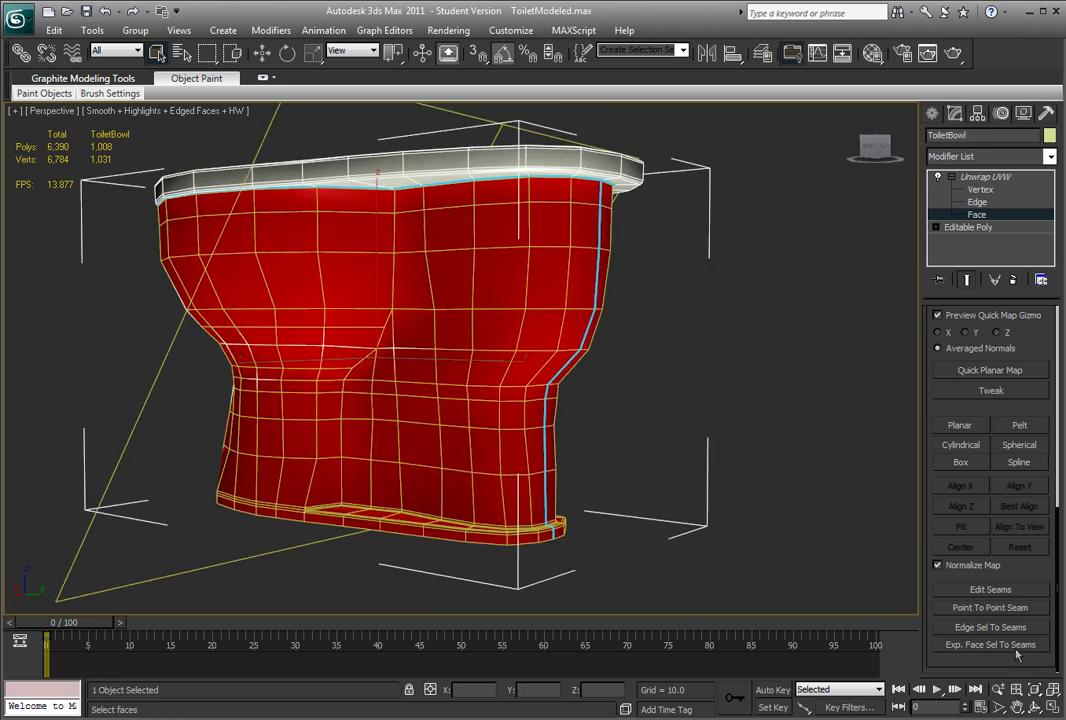
alt+middle_drag(434, 167, 476, 231)
alt+middle_drag(514, 383, 253, 373)
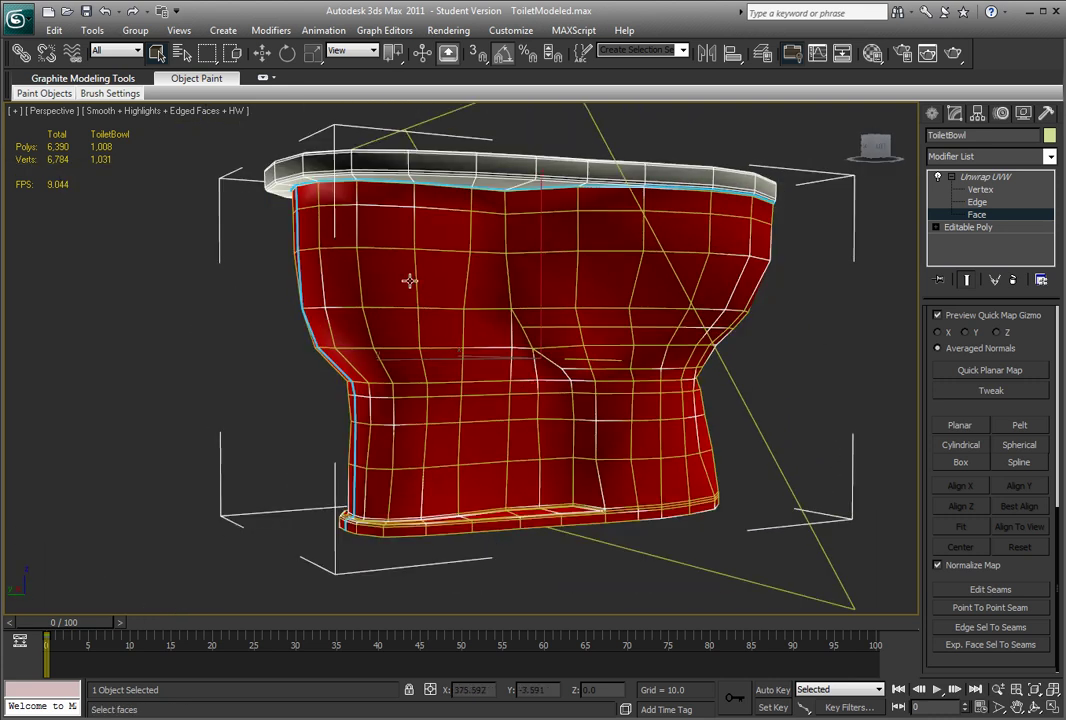
alt+middle_drag(414, 274, 672, 344)
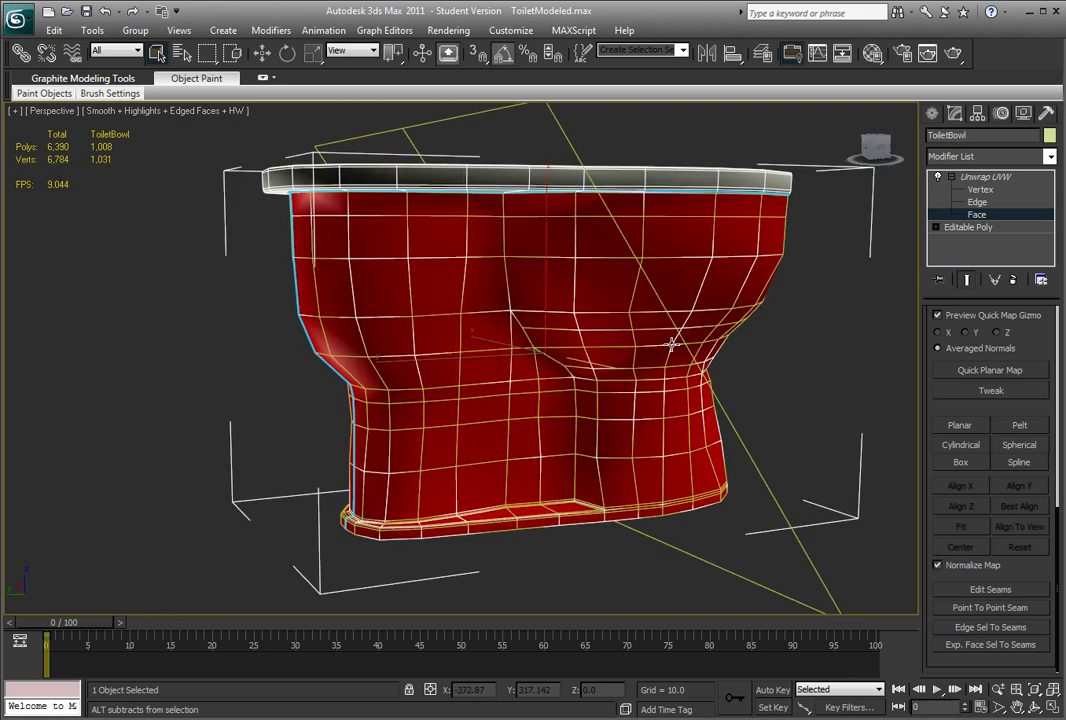
- Apply Pelt mapping to the selected body faces and arrange the Edit UVWs and Pelt Map windows side by side
click(1020, 426)
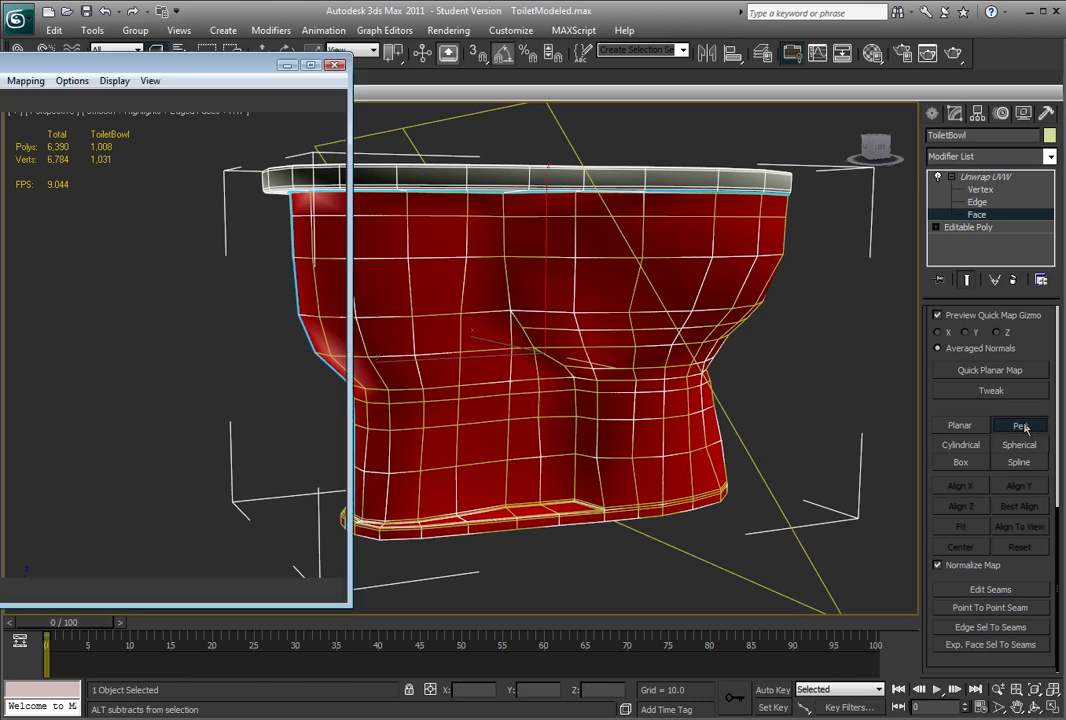
drag(582, 199, 920, 184)
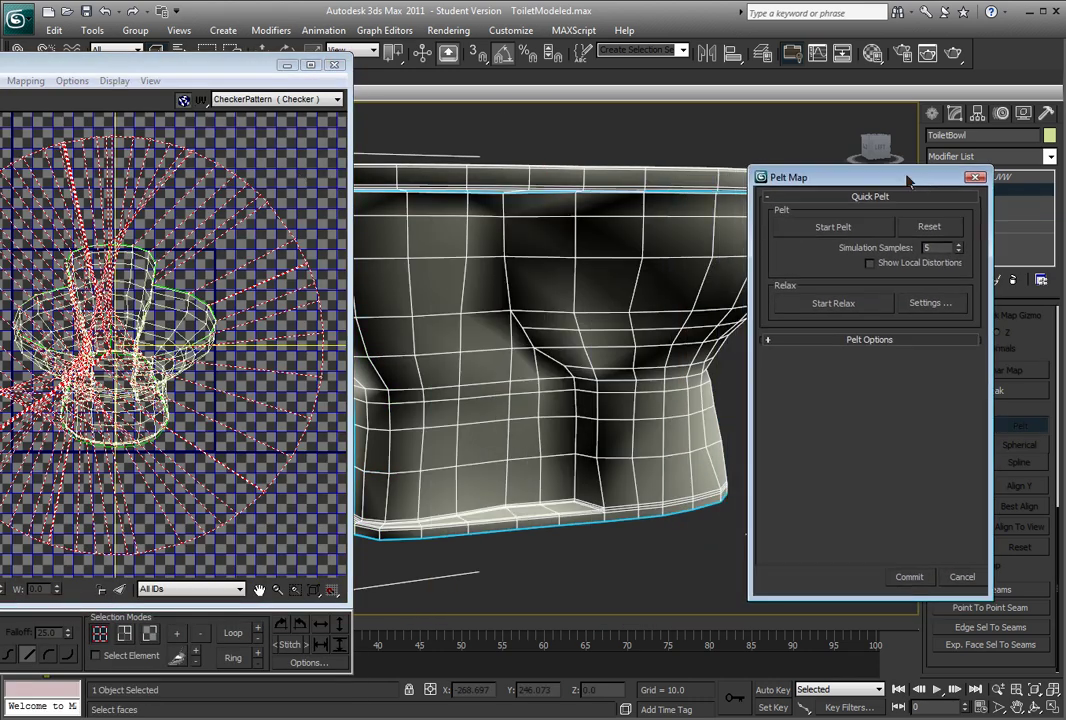
drag(167, 60, 451, 59)
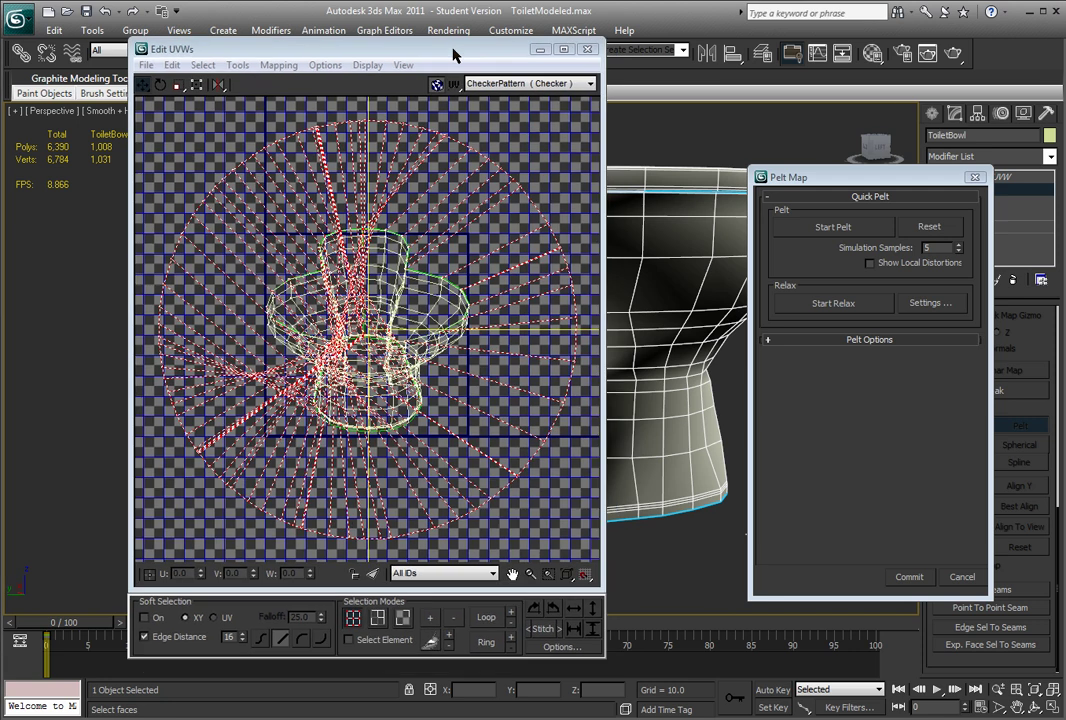
drag(848, 183, 728, 157)
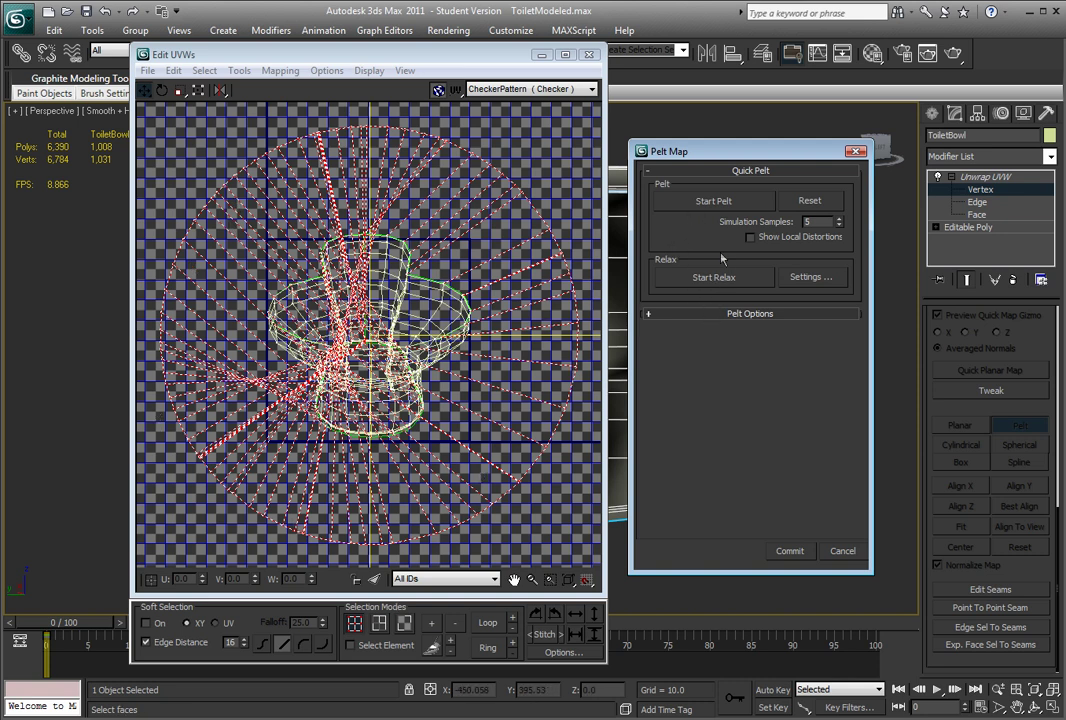
click(716, 203)
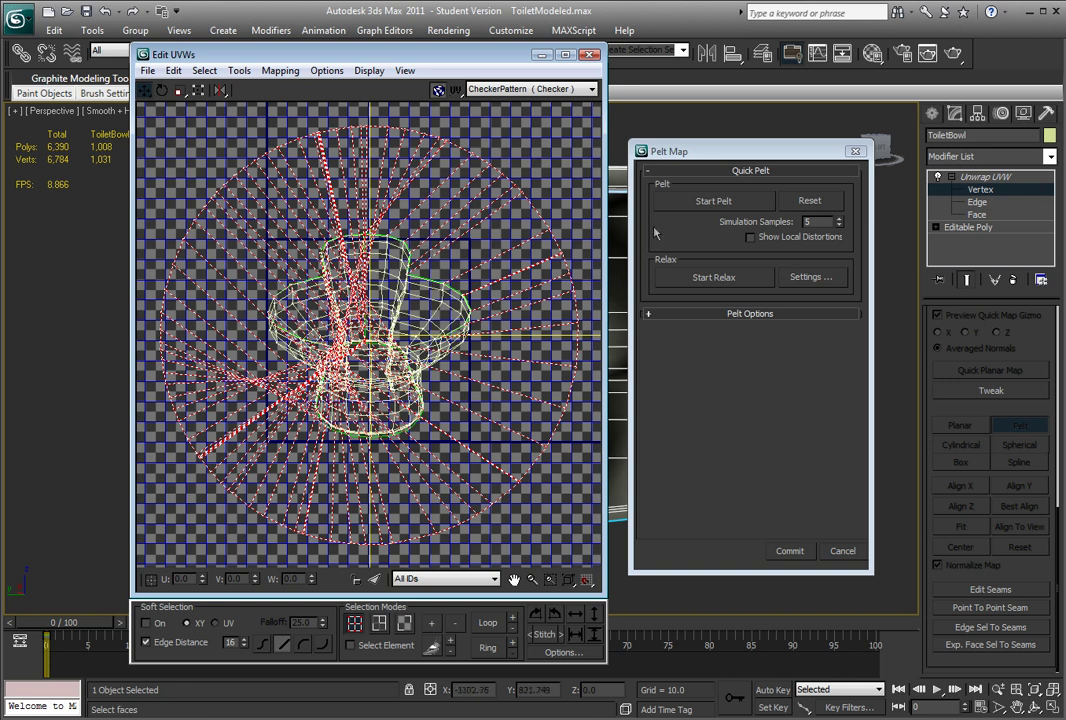
- Select the pelt stretcher, scale its ring up well beyond the body's UVs, and recentre it around them
click(743, 314)
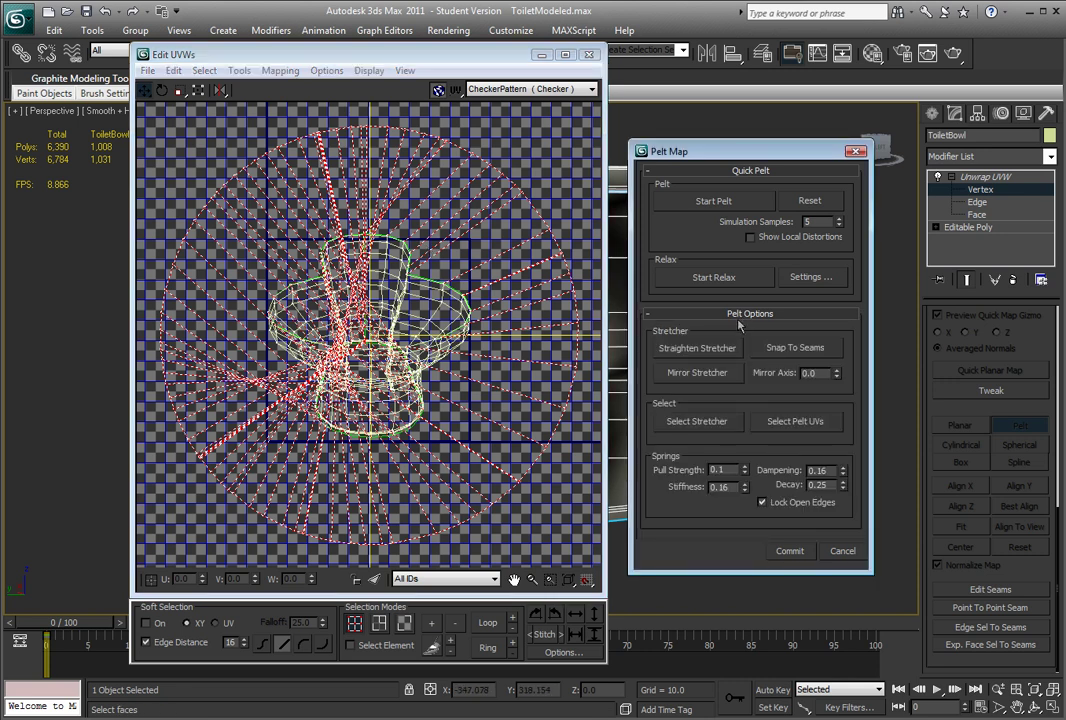
click(698, 421)
middle_drag(434, 196, 432, 220)
scroll(434, 220, down, 2)
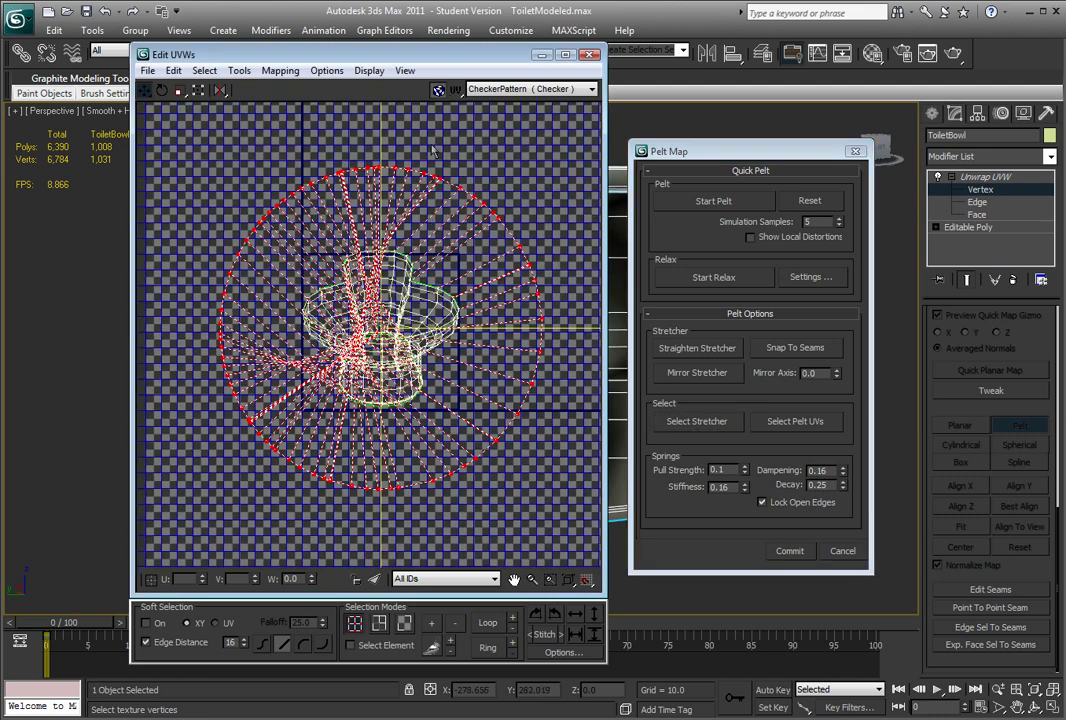
scroll(501, 194, down, 2)
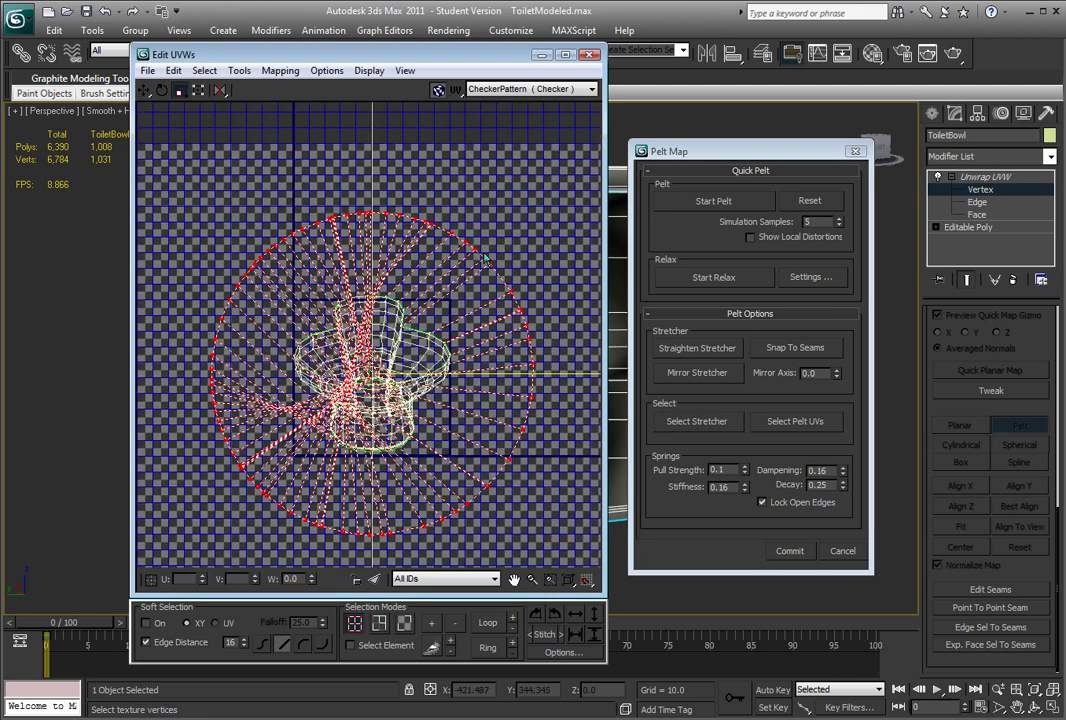
drag(473, 245, 507, 141)
scroll(471, 295, down, 2)
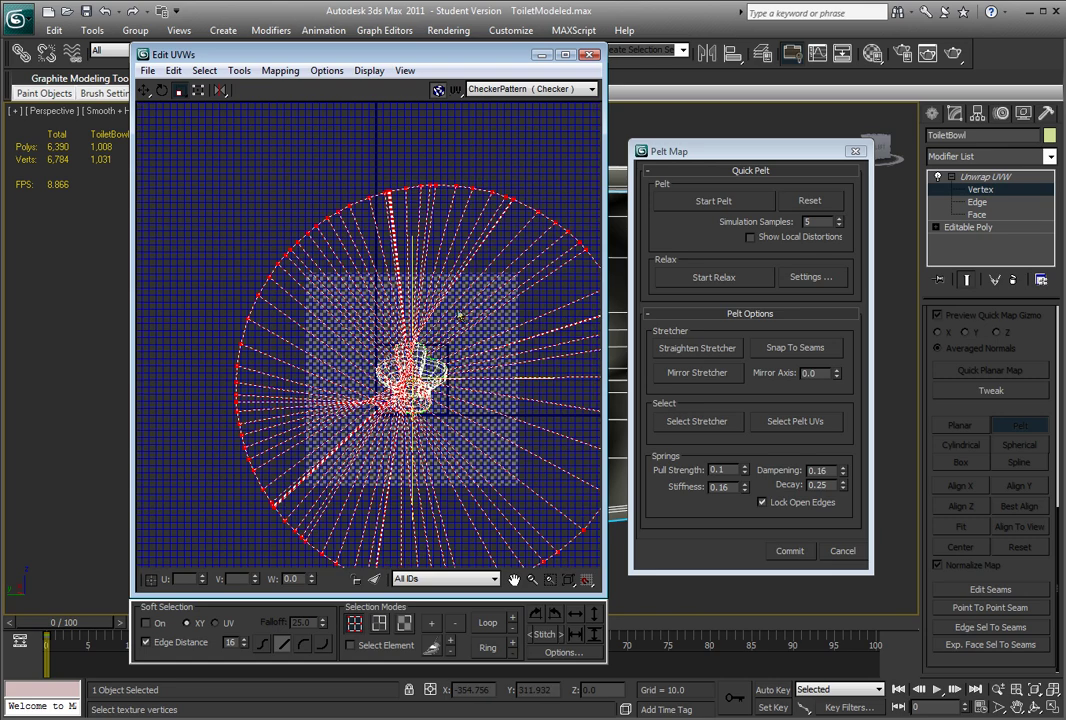
scroll(460, 316, down, 1)
mouse_move(496, 225)
mouse_down()
mouse_move(462, 229)
mouse_move(476, 220)
mouse_up()
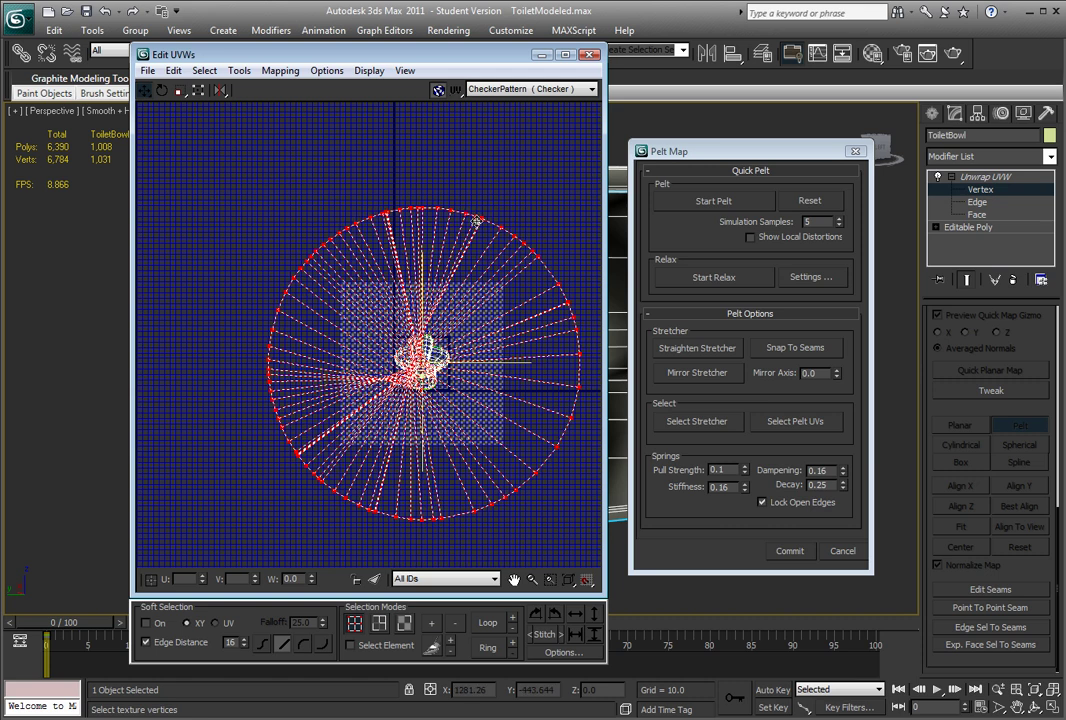
- Rotate the pelt stretcher to untwist its springs, run the pelt simulation on the body's UVs, and commit it
click(177, 92)
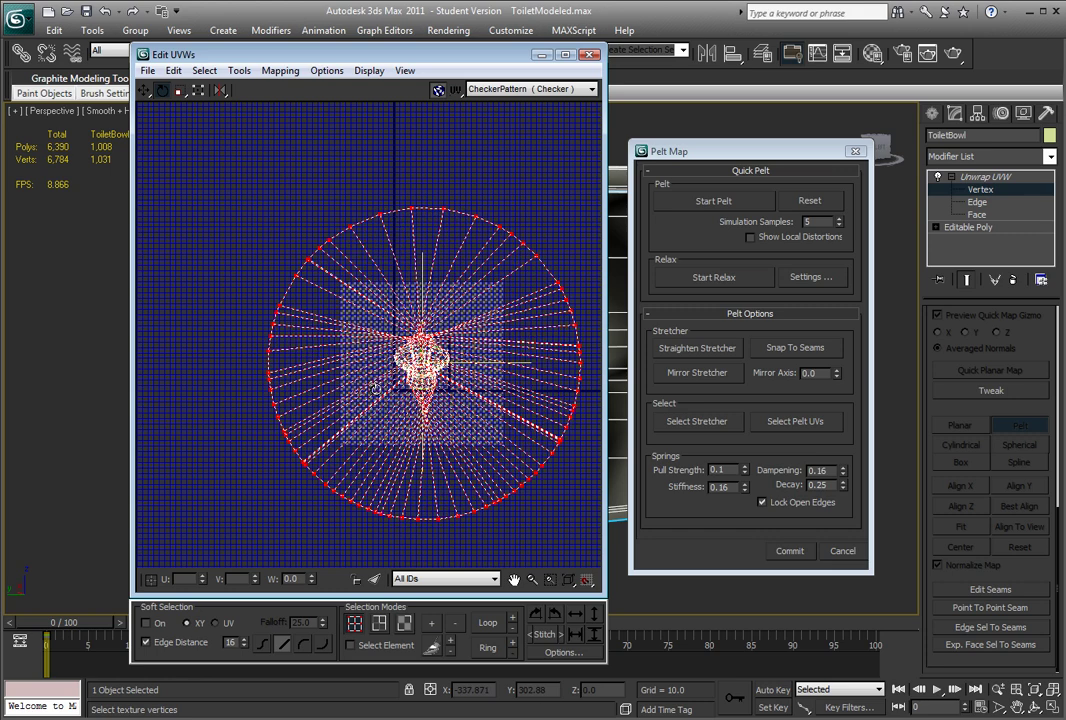
click(145, 92)
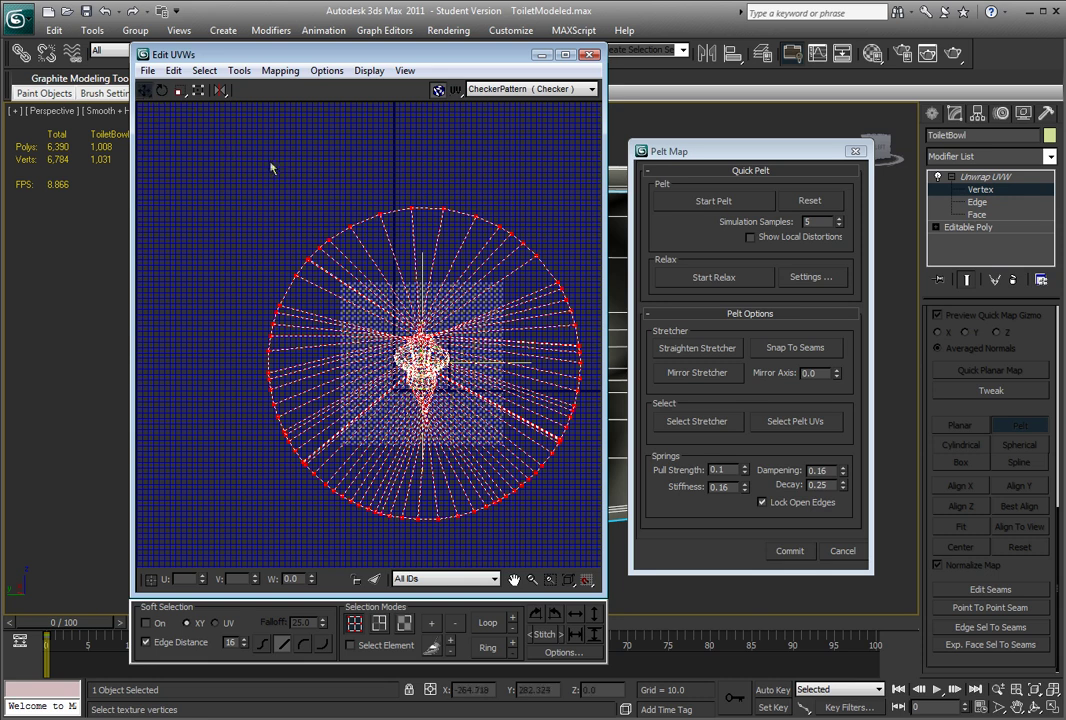
click(708, 203)
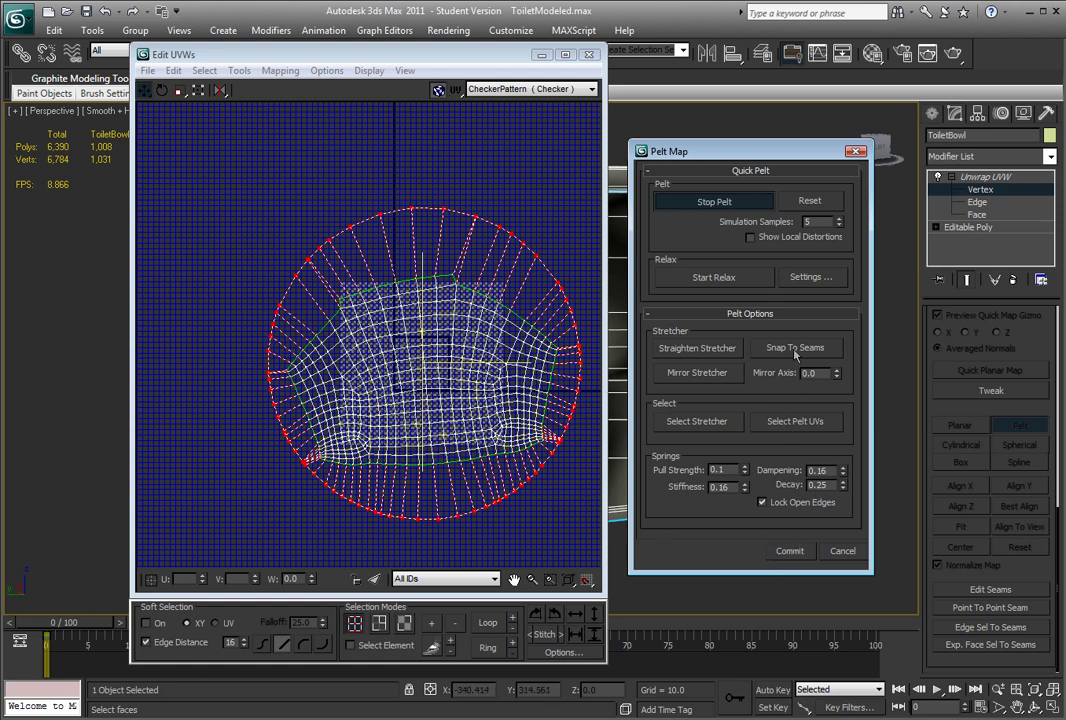
click(785, 552)
- Move the pelted body shell down and away from the texture square in the UV layout
drag(416, 425, 309, 469)
scroll(352, 528, up, 5)
middle_drag(352, 521, 397, 370)
scroll(390, 414, down, 3)
- Hide the grid and the checker map background in the UV editor
click(406, 71)
click(436, 211)
click(405, 71)
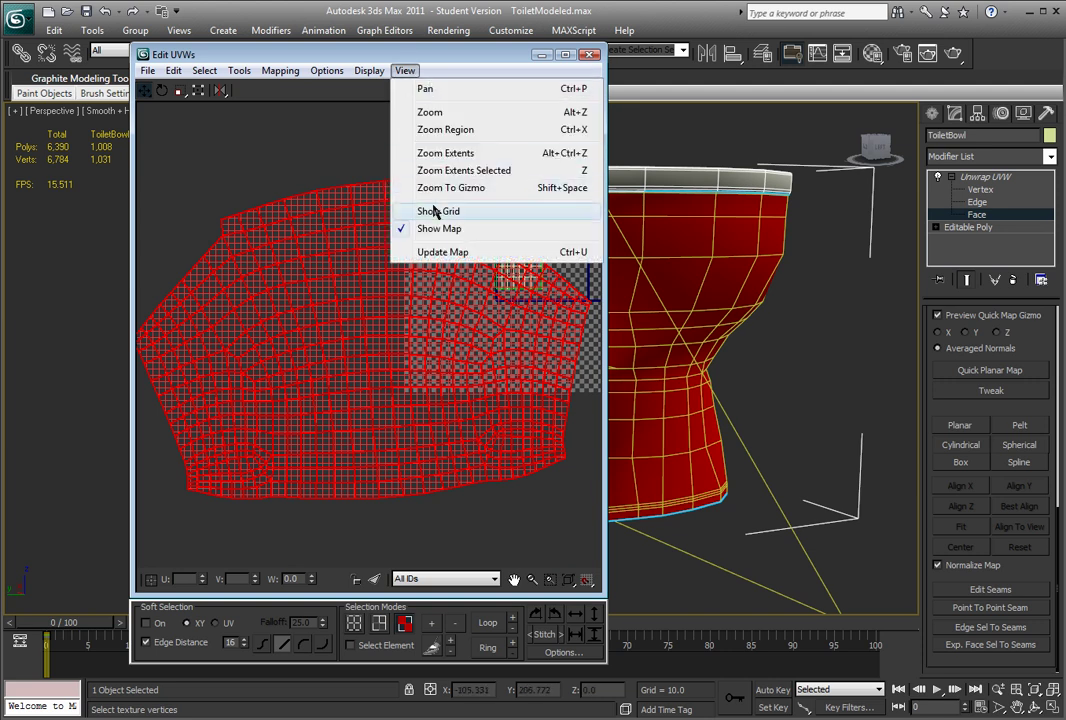
click(436, 211)
- Deselect the body's shell to examine how evenly its faces are laid out, and close the UV editor
scroll(377, 355, up, 2)
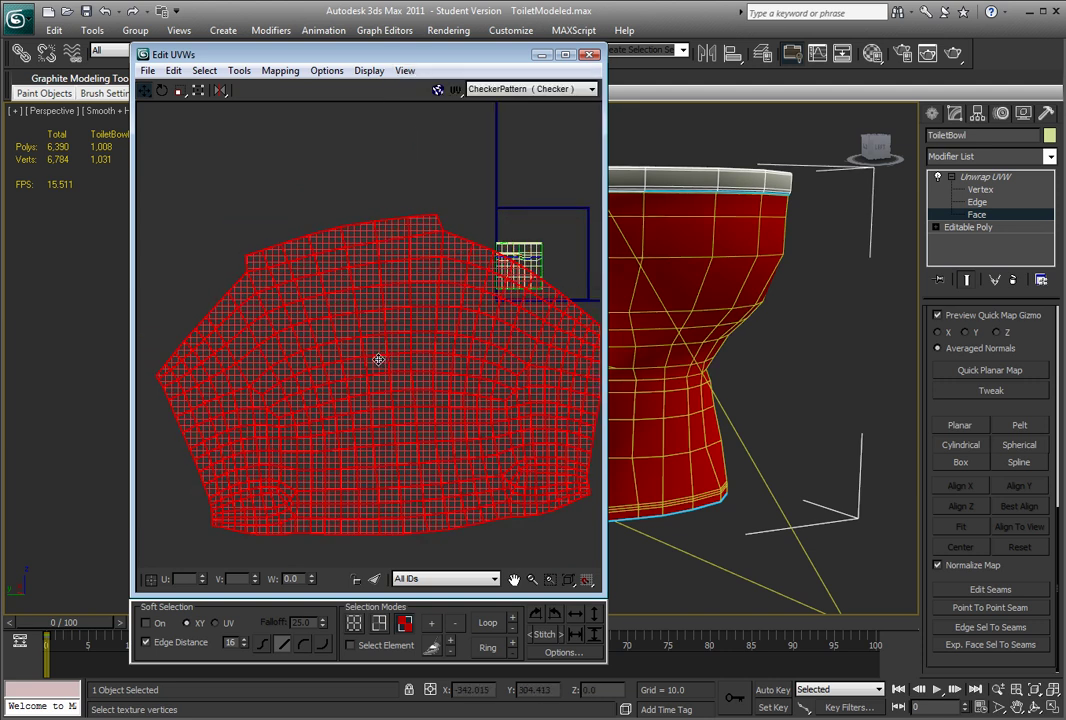
scroll(381, 432, down, 4)
scroll(371, 460, up, 3)
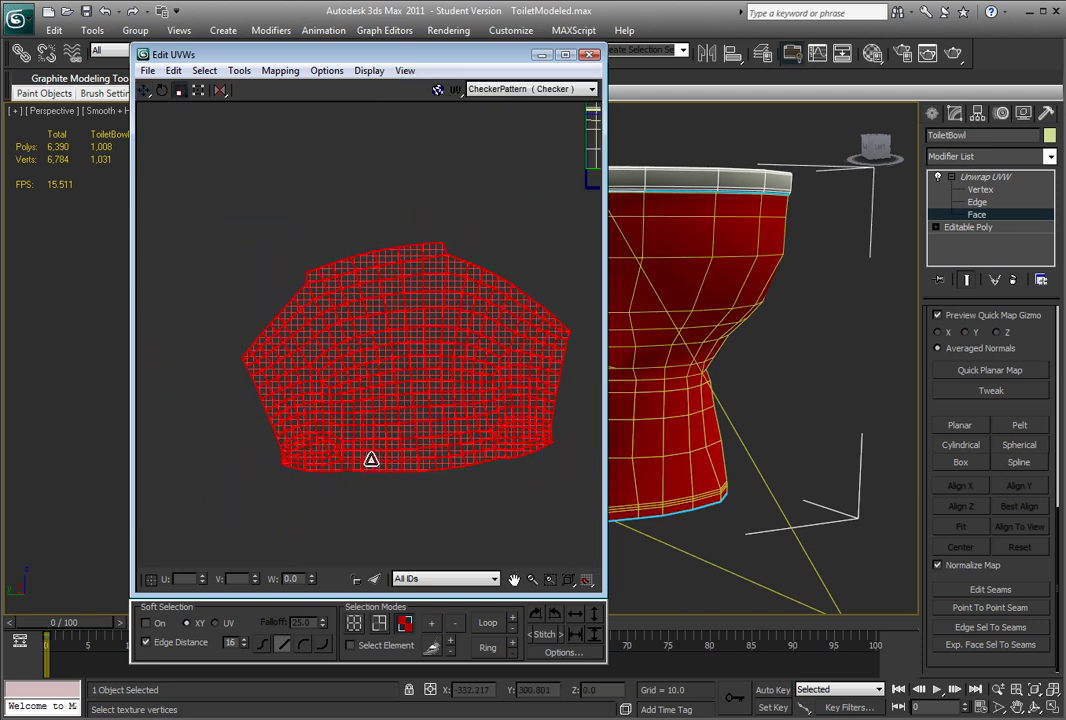
scroll(371, 460, up, 2)
scroll(327, 403, down, 2)
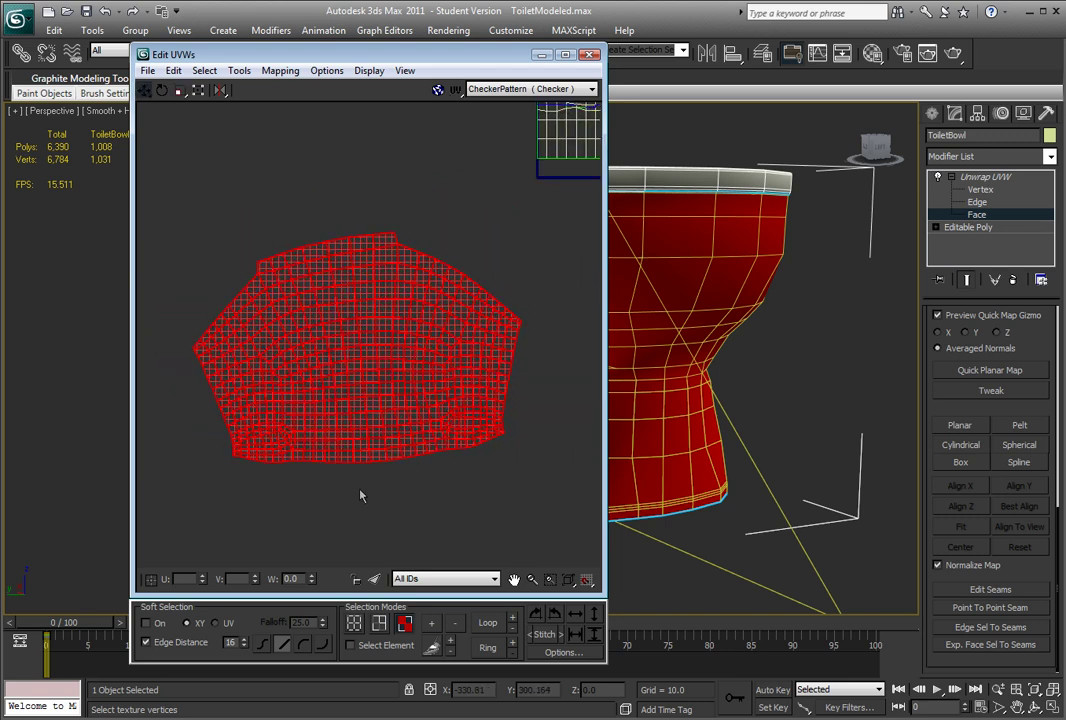
middle_drag(403, 408, 389, 442)
click(480, 297)
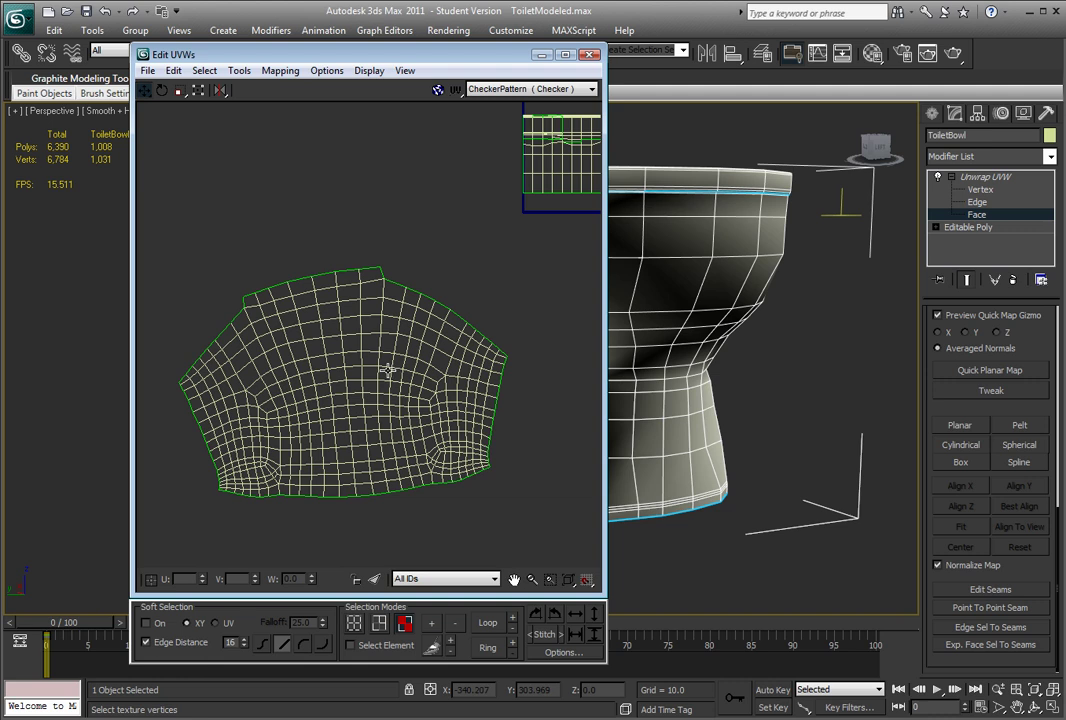
click(588, 56)
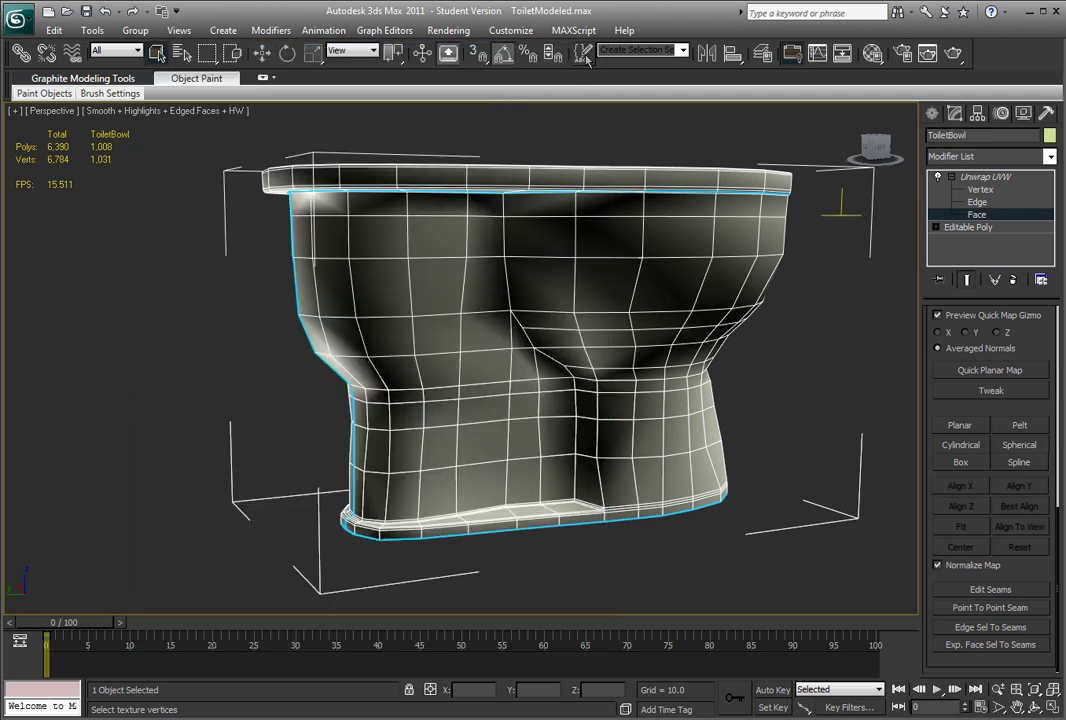
- Open the finished unwrap scene ToiletModeledUVWfinished from the Toilet folder
click(18, 18)
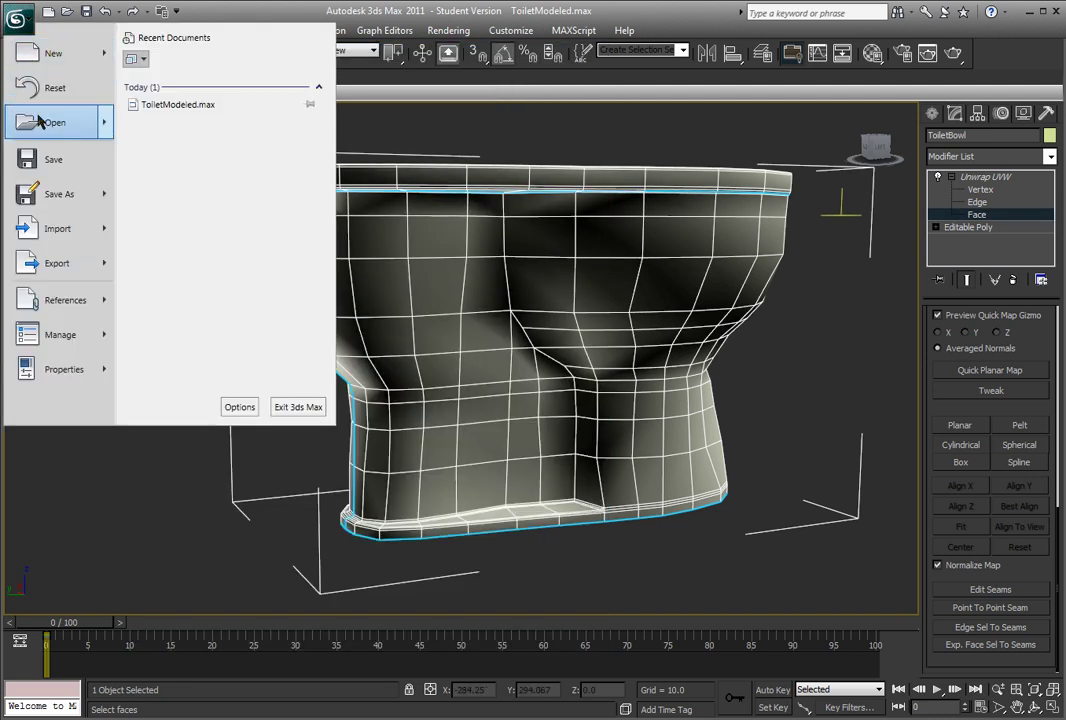
click(45, 119)
click(546, 459)
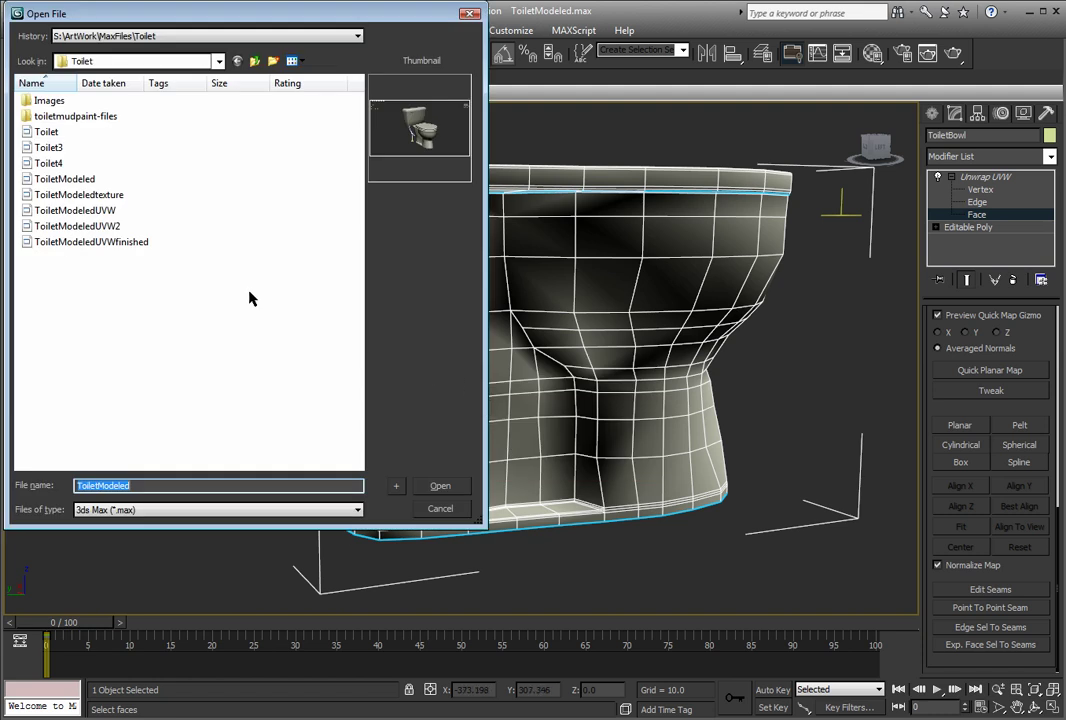
click(60, 242)
click(440, 485)
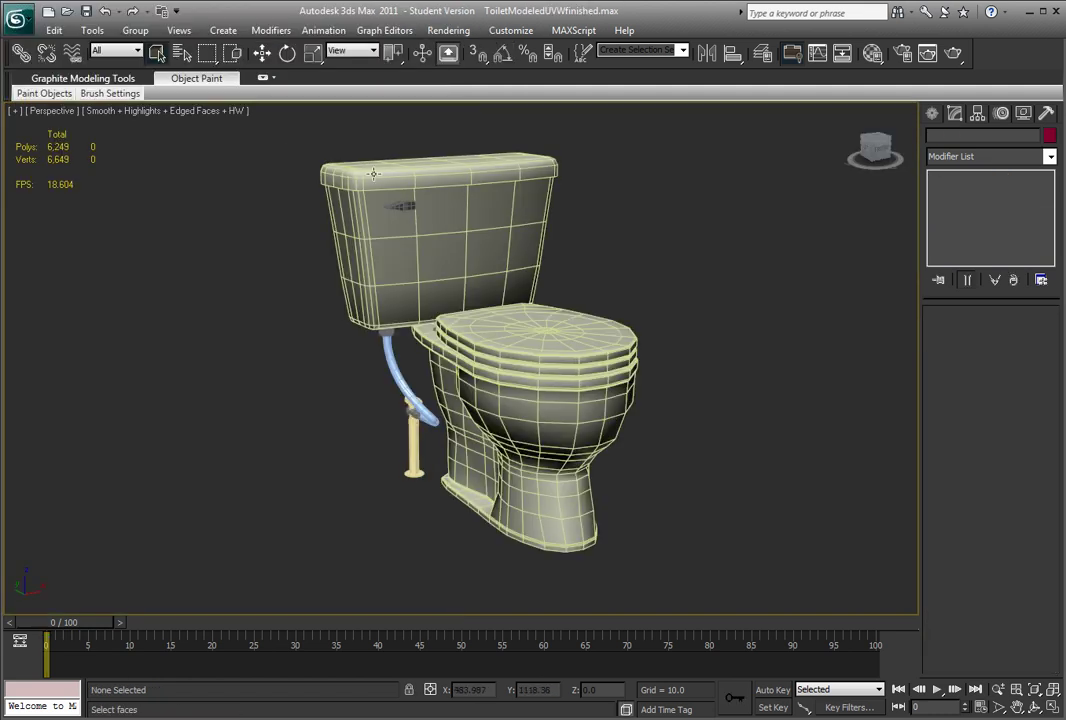
- Select all of the toilet's parts and open their shared Unwrap UVW layout in the UV editor
drag(253, 125, 705, 513)
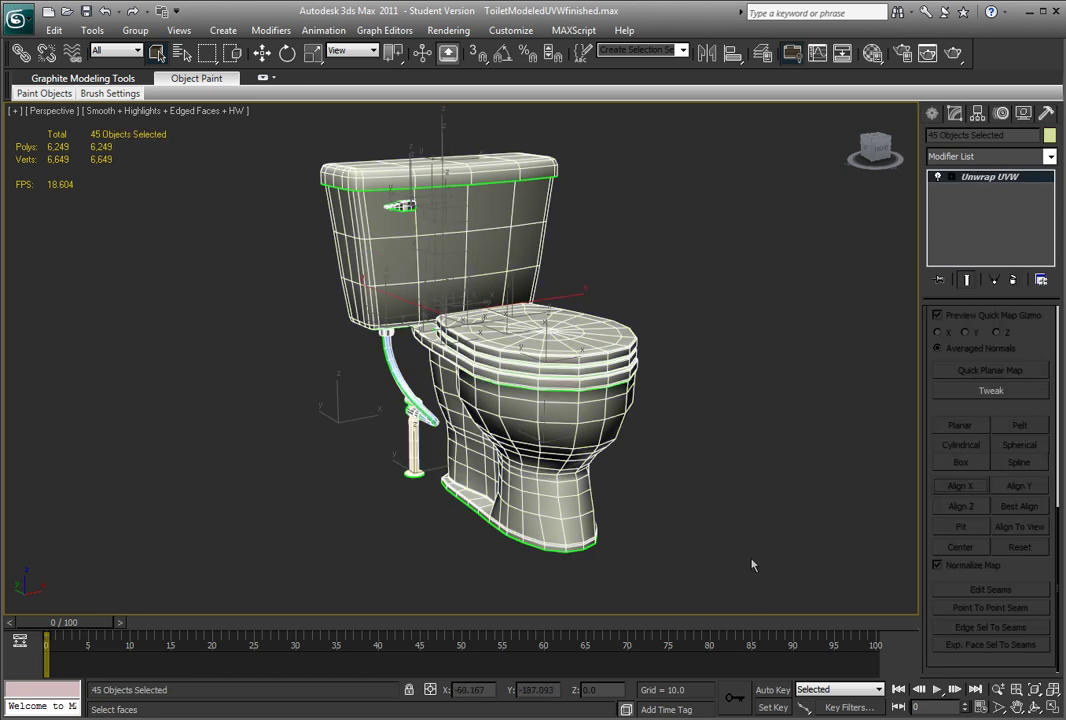
scroll(993, 646, up, 7)
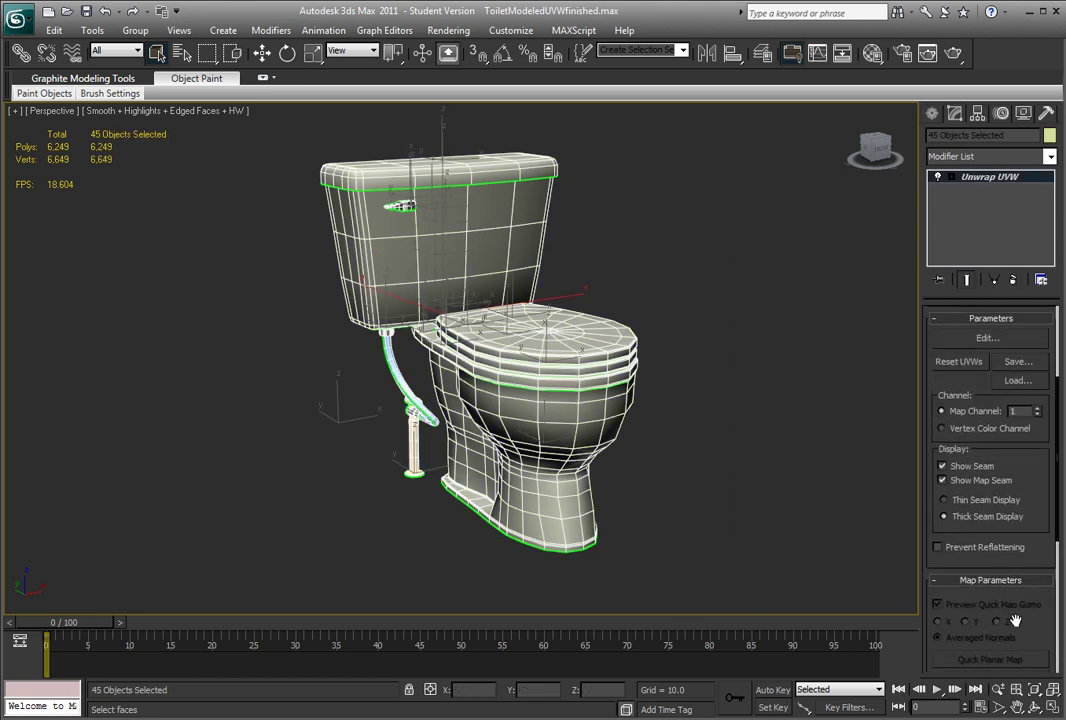
click(987, 401)
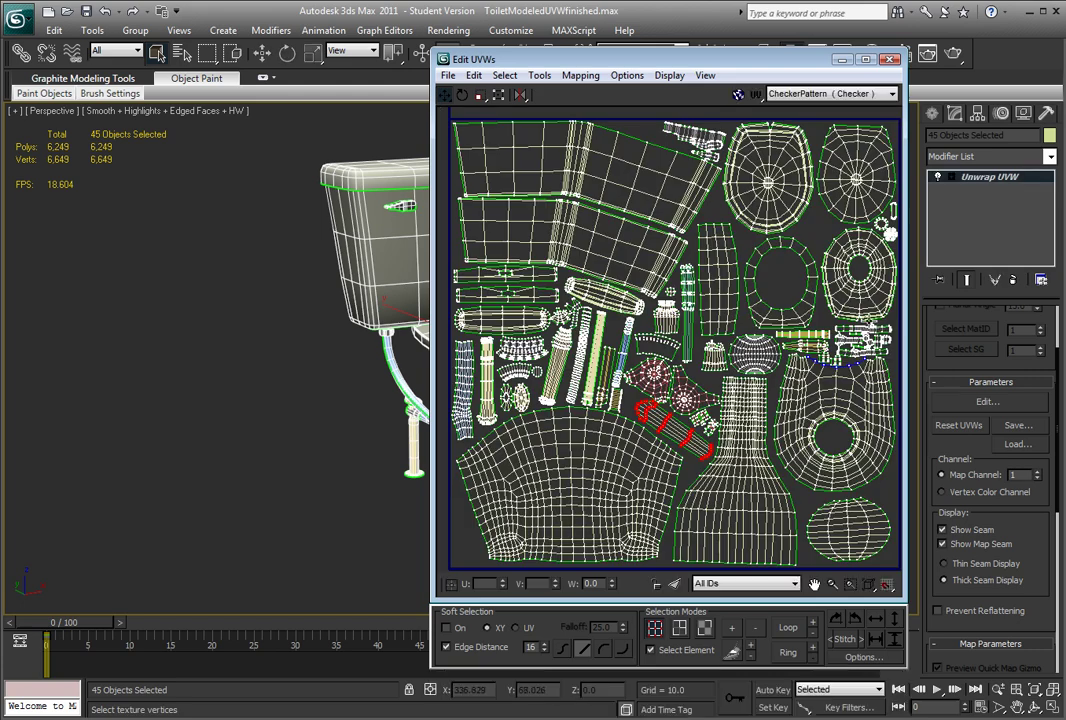
drag(763, 63, 528, 61)
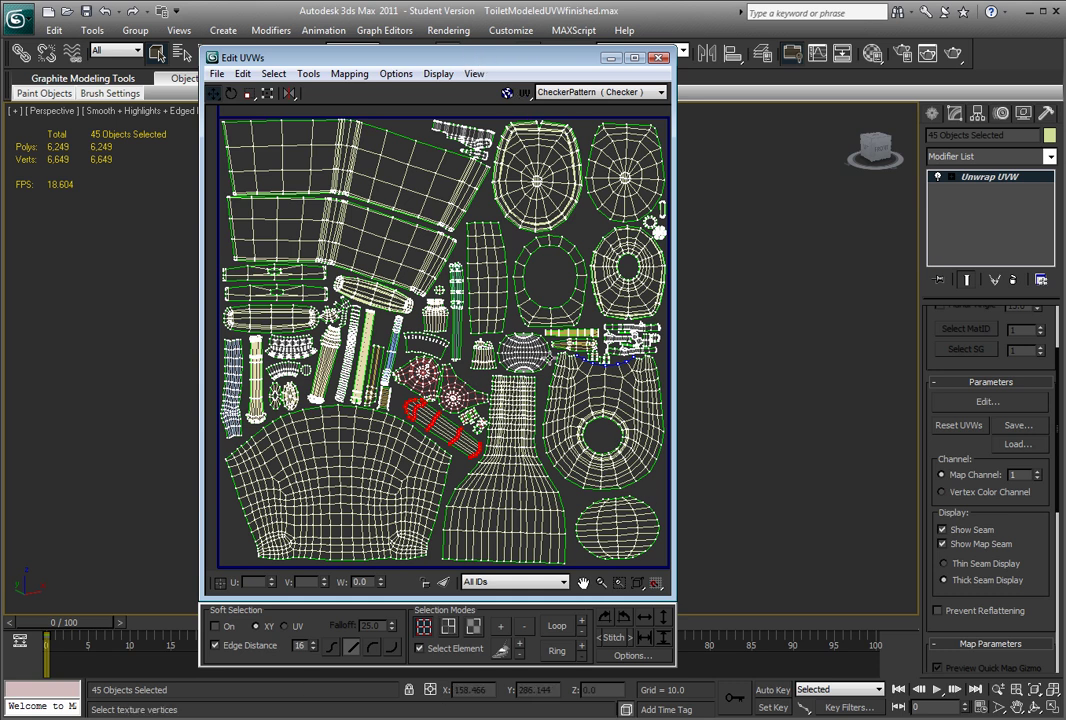
- Set the Relax tool to Relax By Face Angles with an amount of 1.0, and close it without applying
click(308, 73)
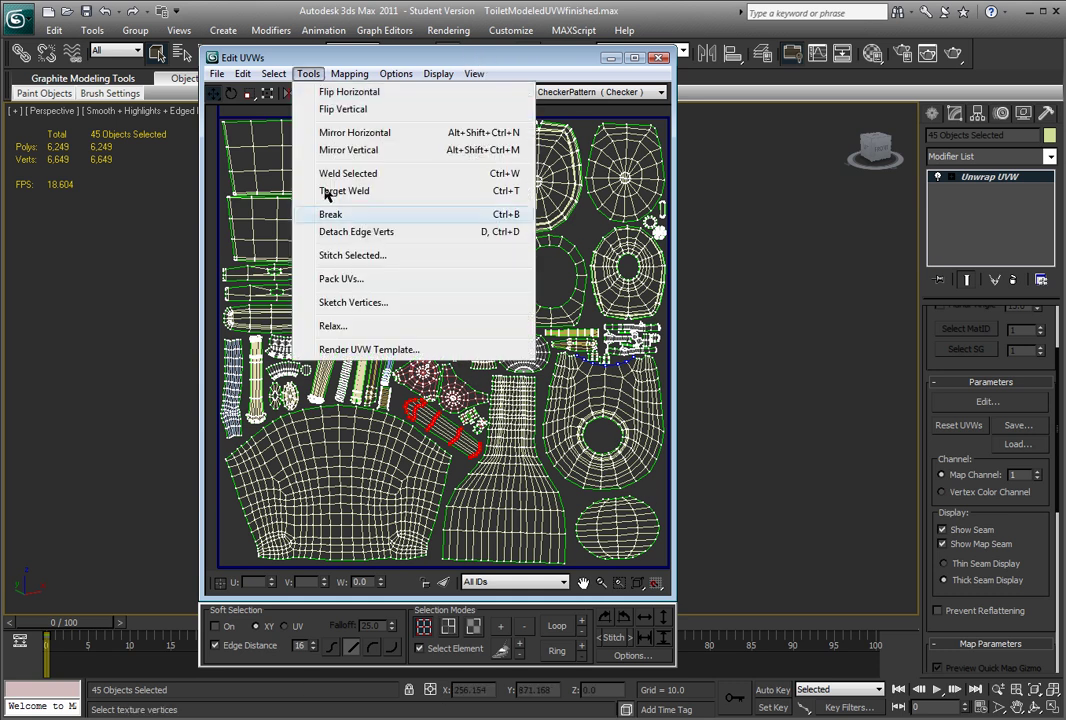
click(336, 329)
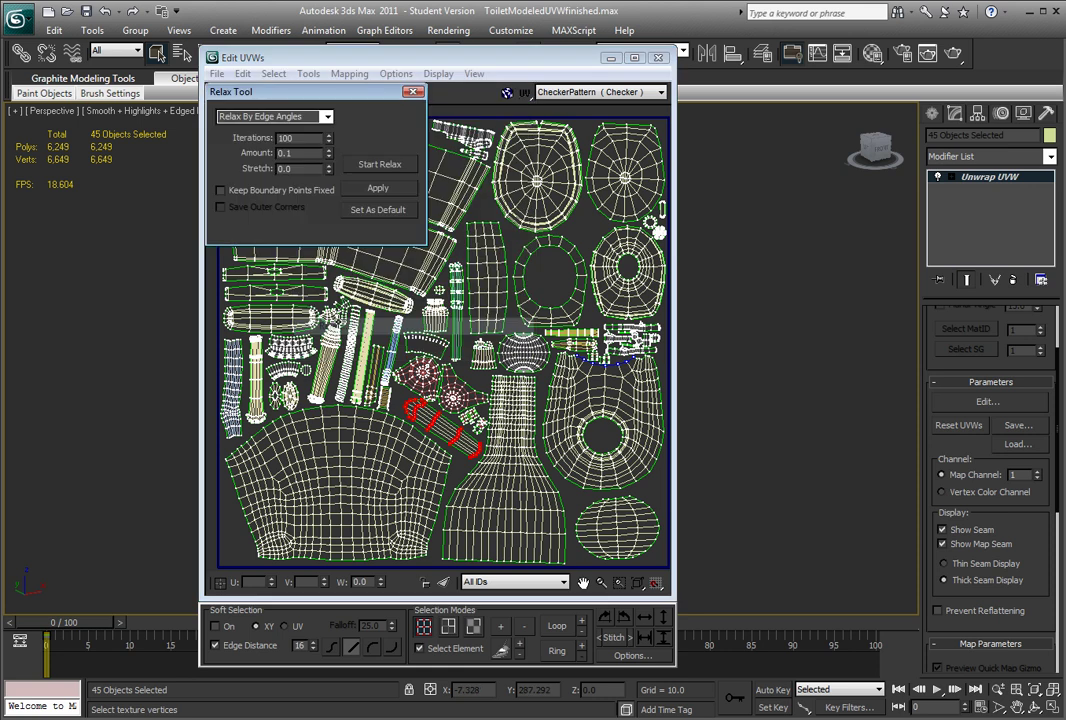
drag(300, 92, 328, 213)
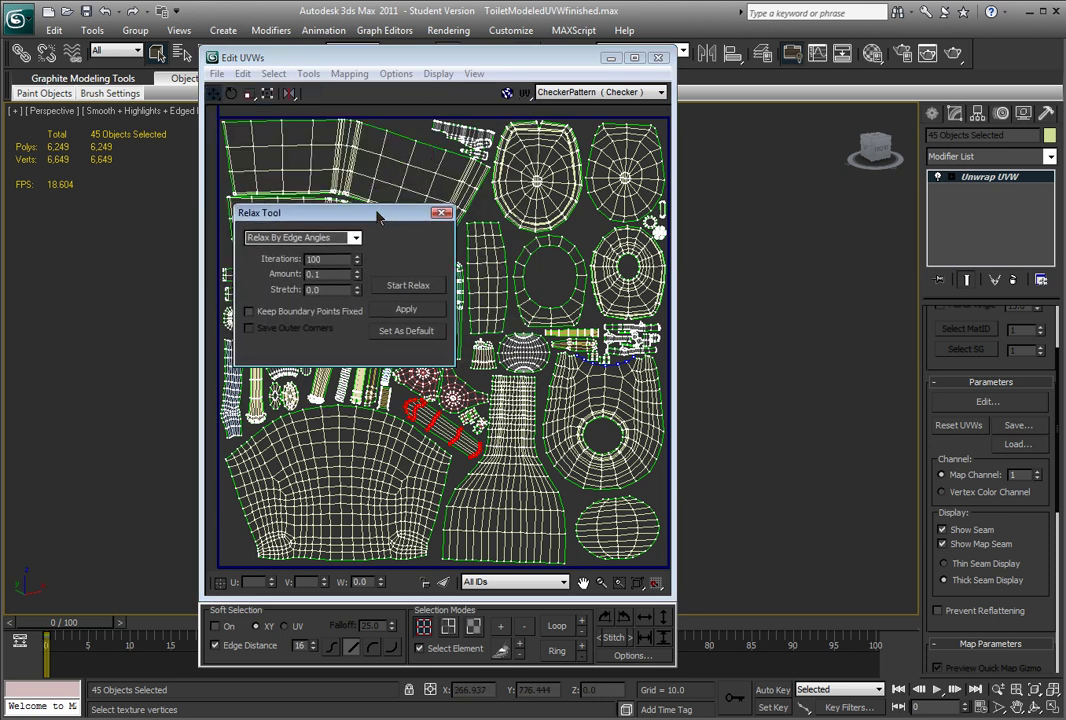
click(300, 238)
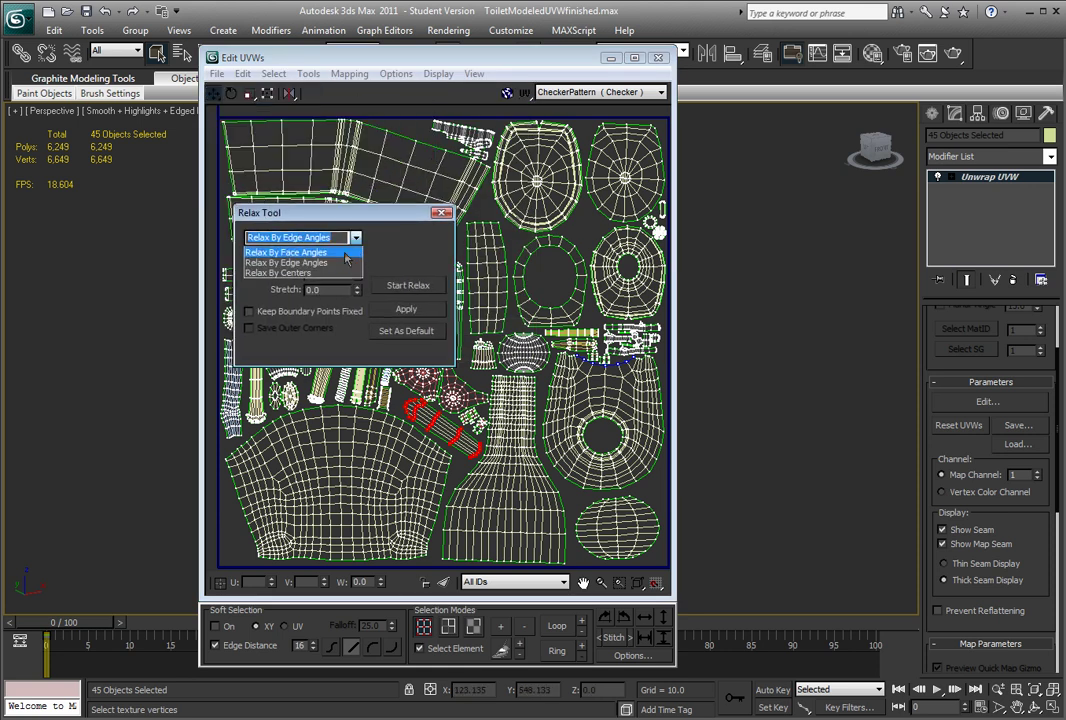
click(338, 249)
key(Tab)
key(Tab)
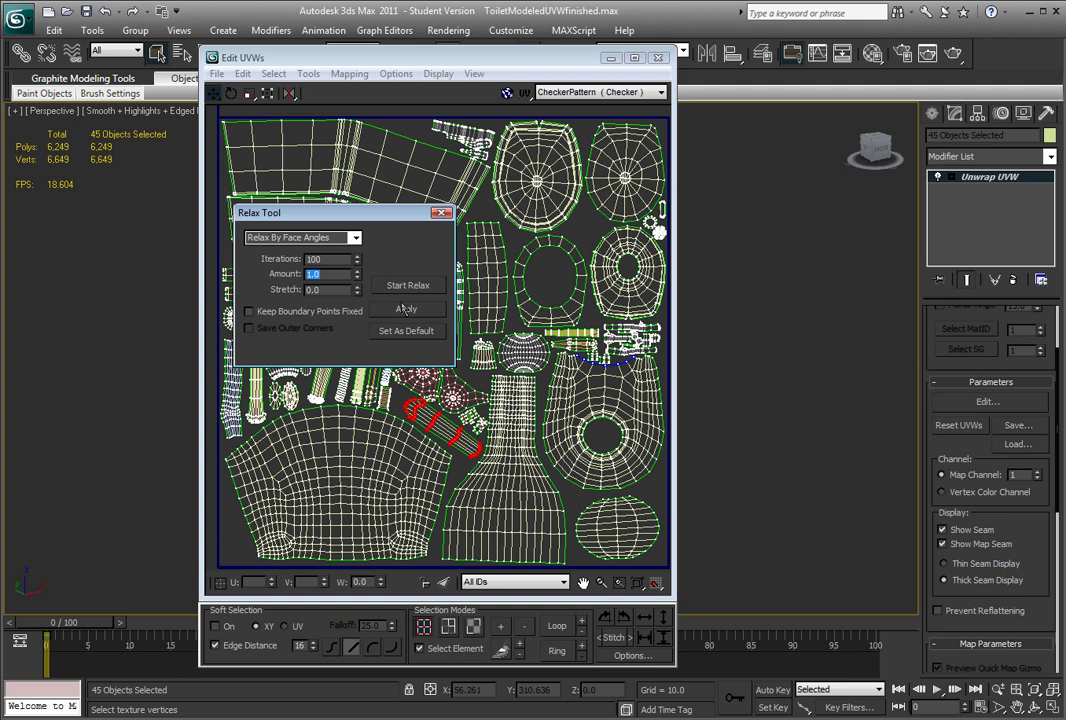
click(441, 212)
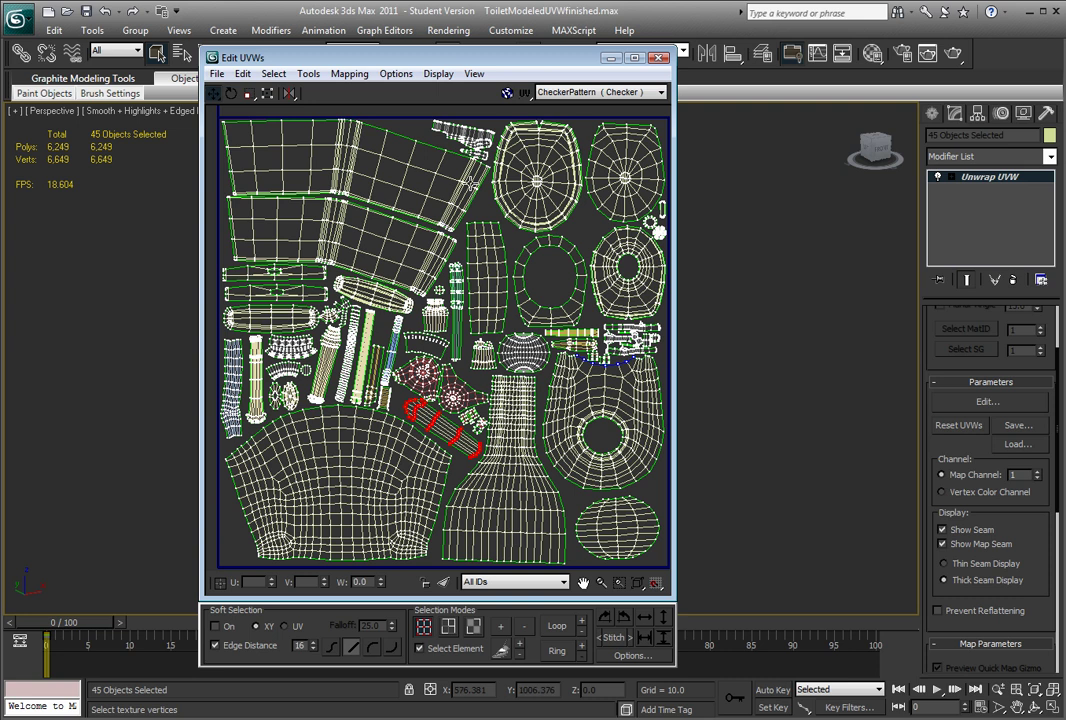
- Place the UV editor beside the model and select the body's UV shell as faces to locate it on the toilet
drag(586, 58, 866, 41)
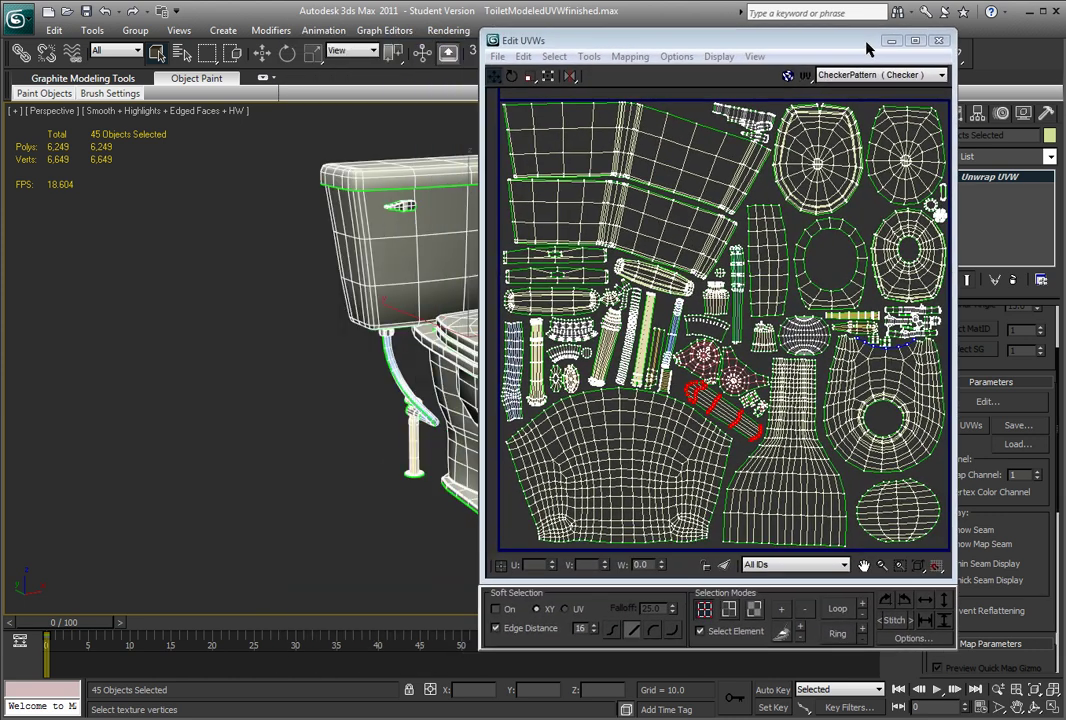
alt+middle_drag(284, 334, 170, 330)
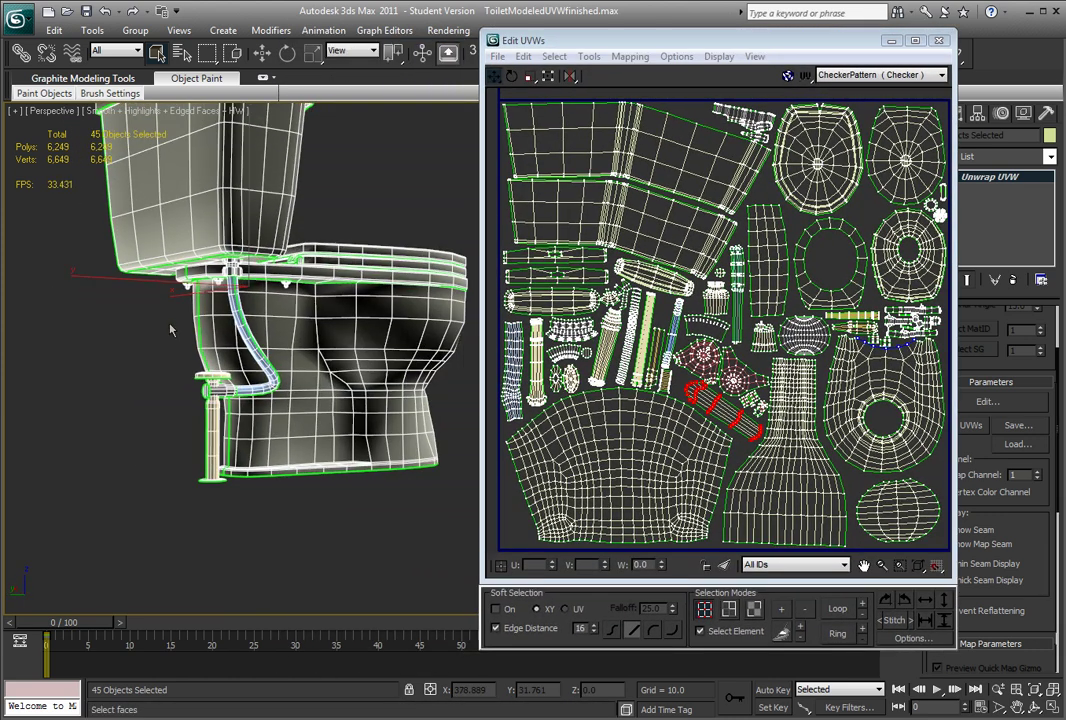
click(641, 455)
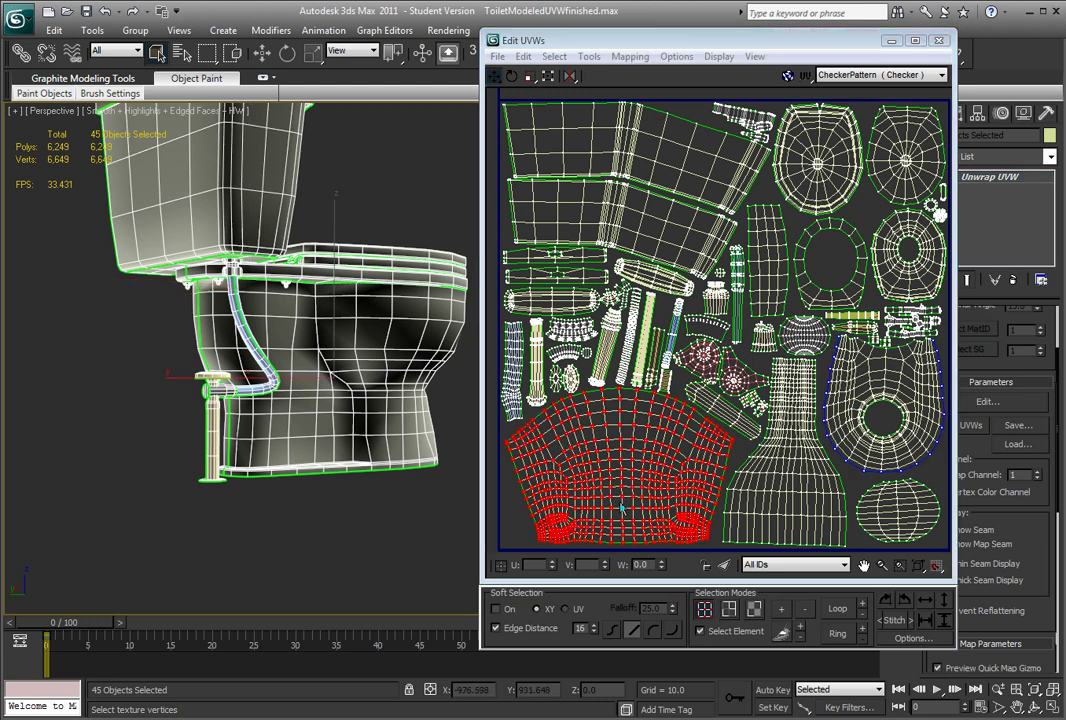
key(3)
click(385, 405)
alt+middle_drag(385, 405, 395, 380)
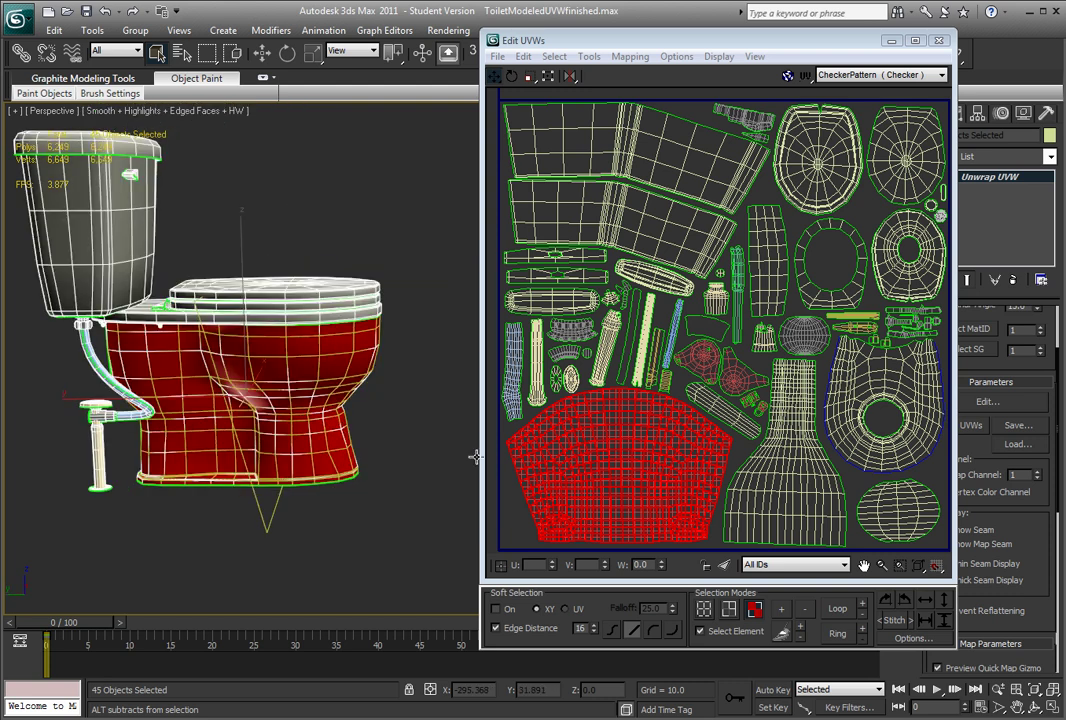
- Select other large shells, including the rim, tank and body, to match each with its part on the model, and close the UV editor
click(826, 452)
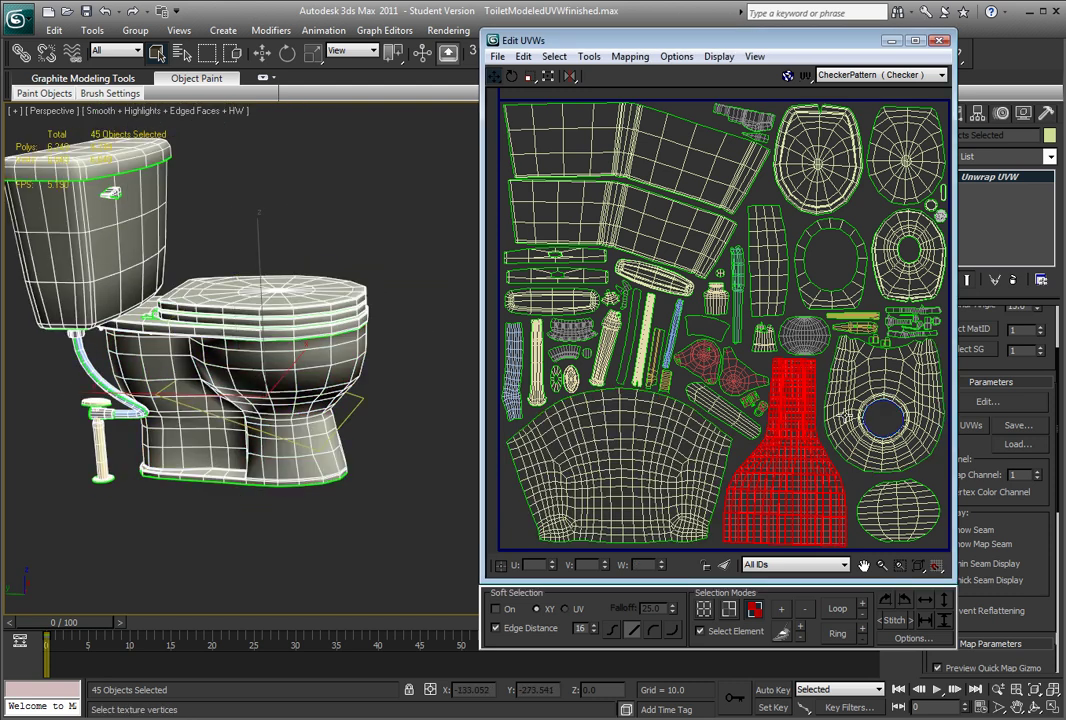
click(846, 412)
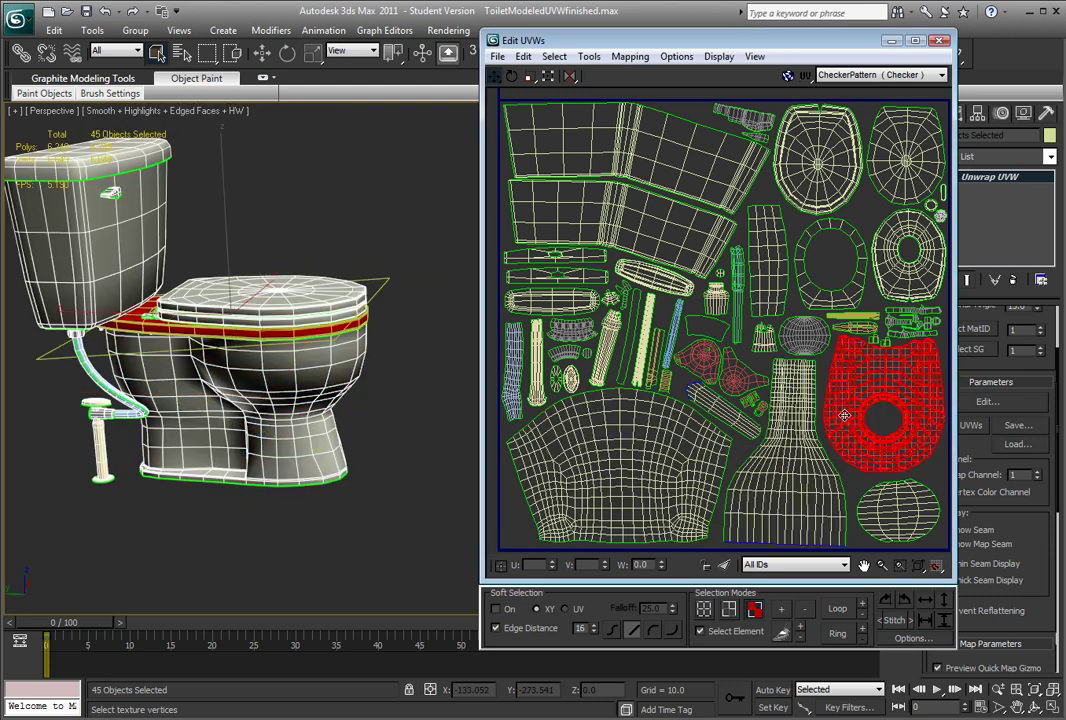
click(845, 185)
click(905, 160)
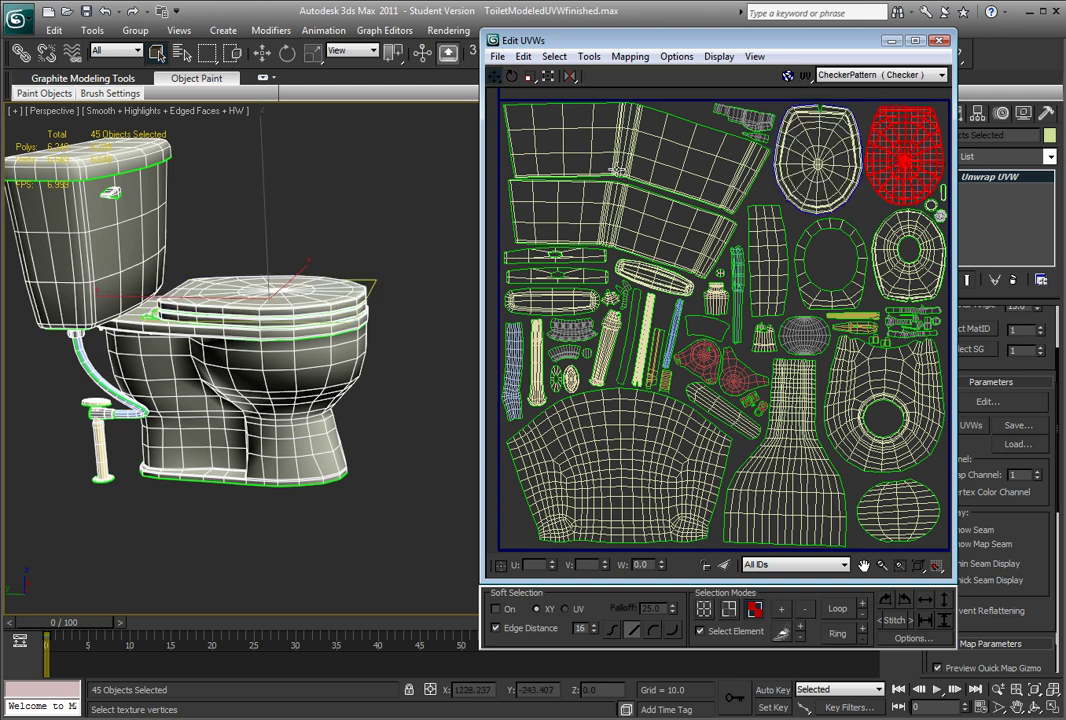
click(525, 140)
click(521, 180)
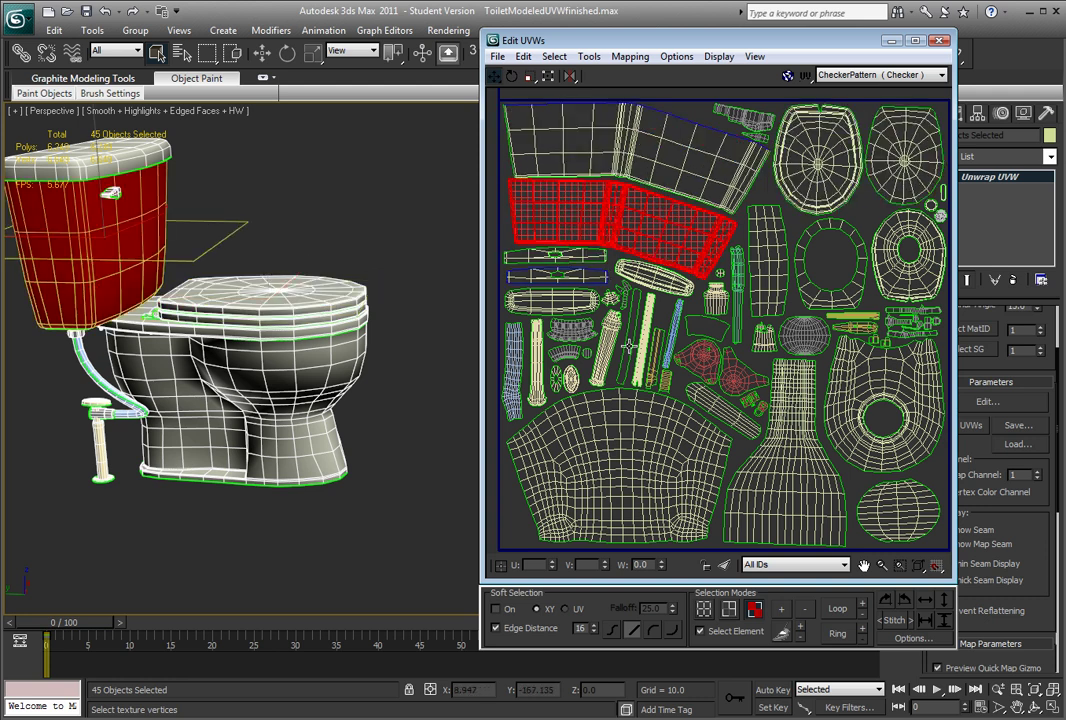
click(592, 398)
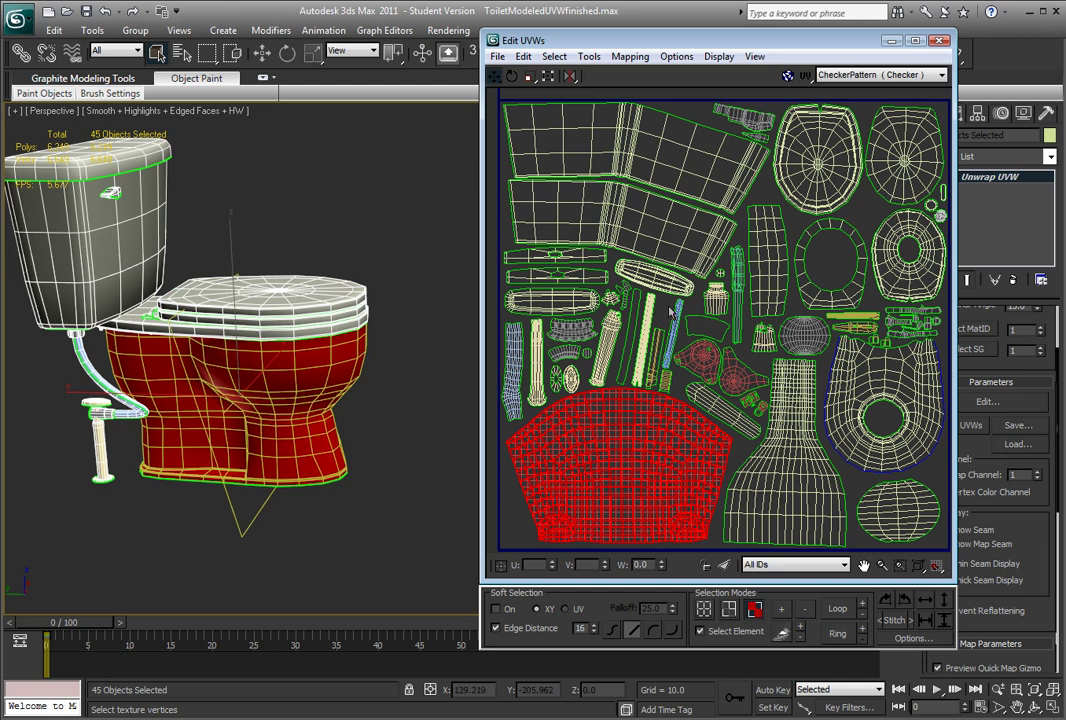
click(940, 41)
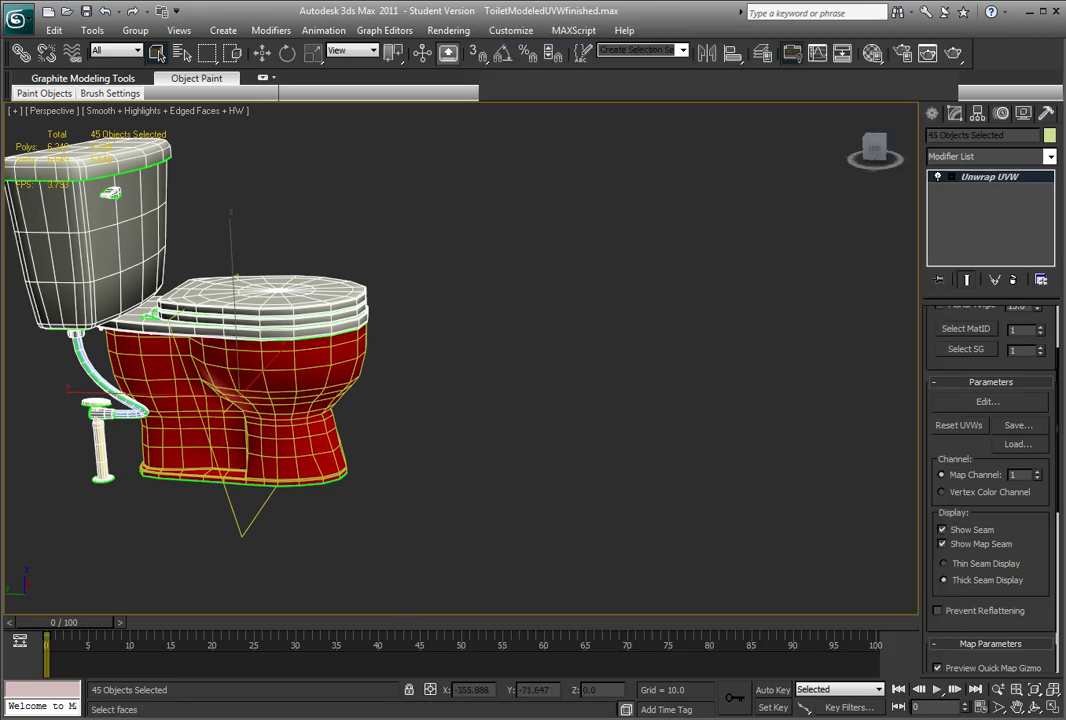